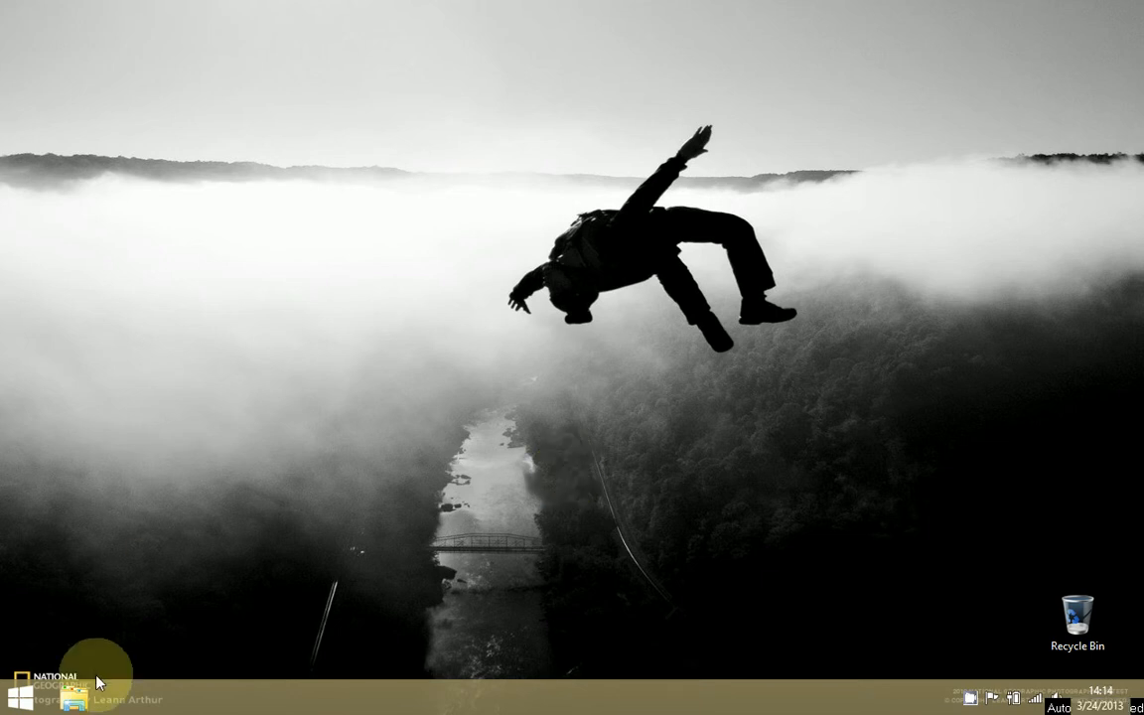
# - Launch QuickBooks Pro 2013 and display the Desktop View section of the preferences
pyautogui.click(20, 698)
pyautogui.click(143, 374)
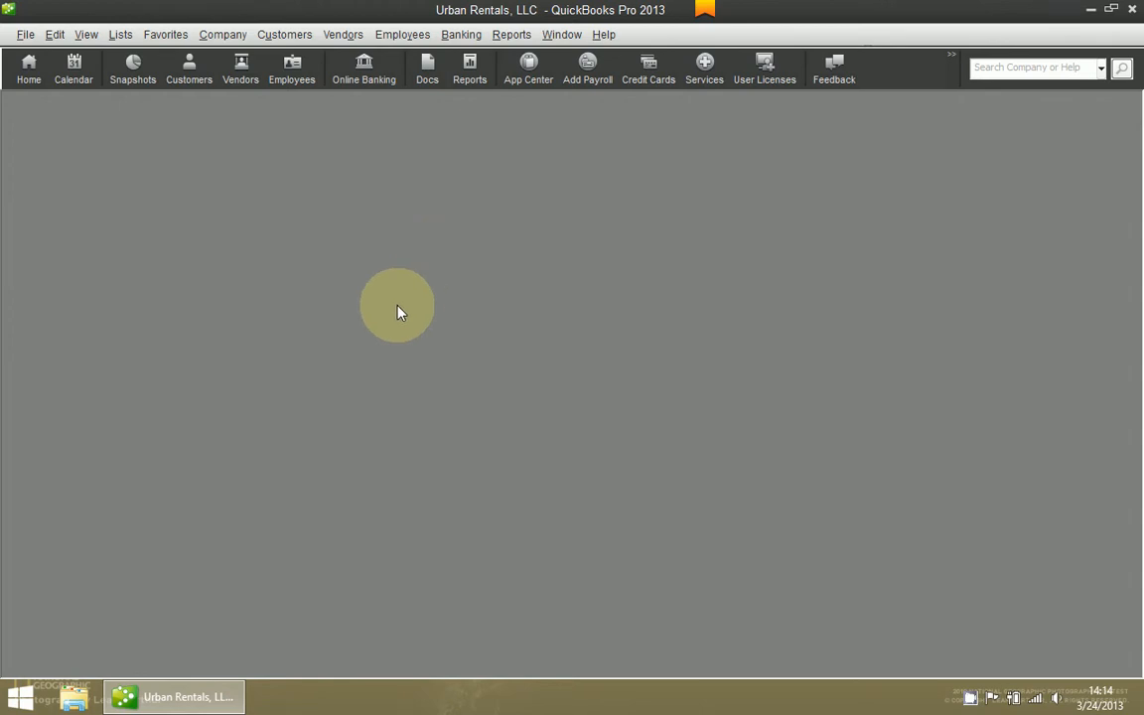
pyautogui.click(54, 36)
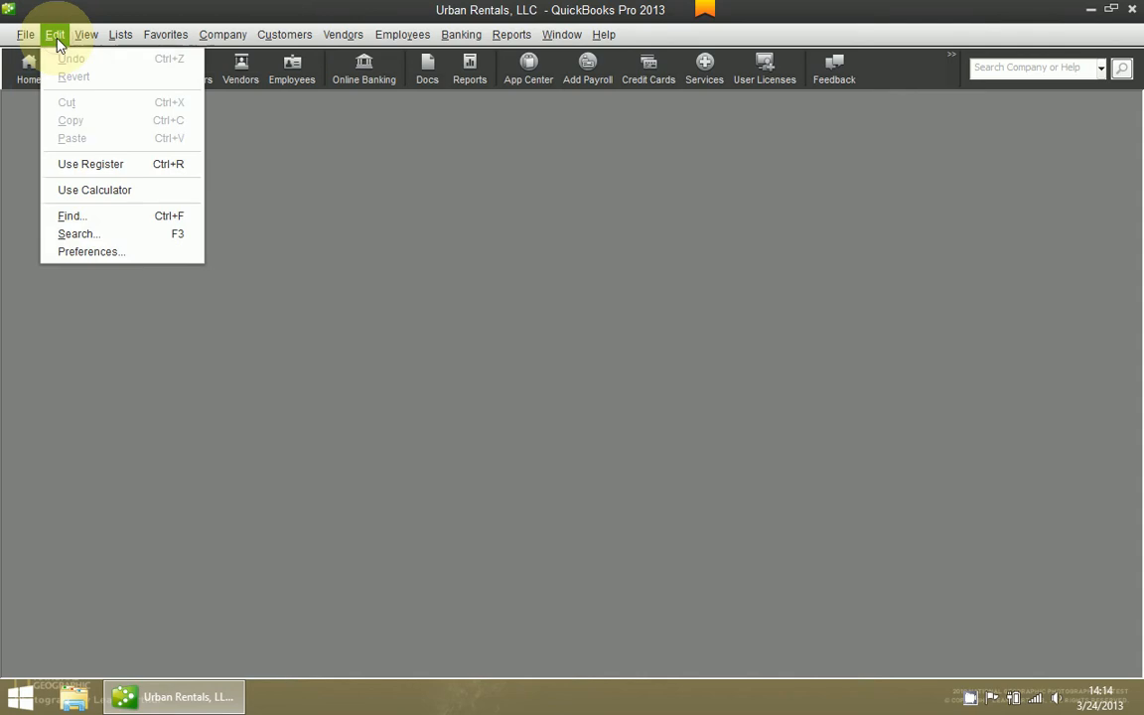
pyautogui.click(135, 259)
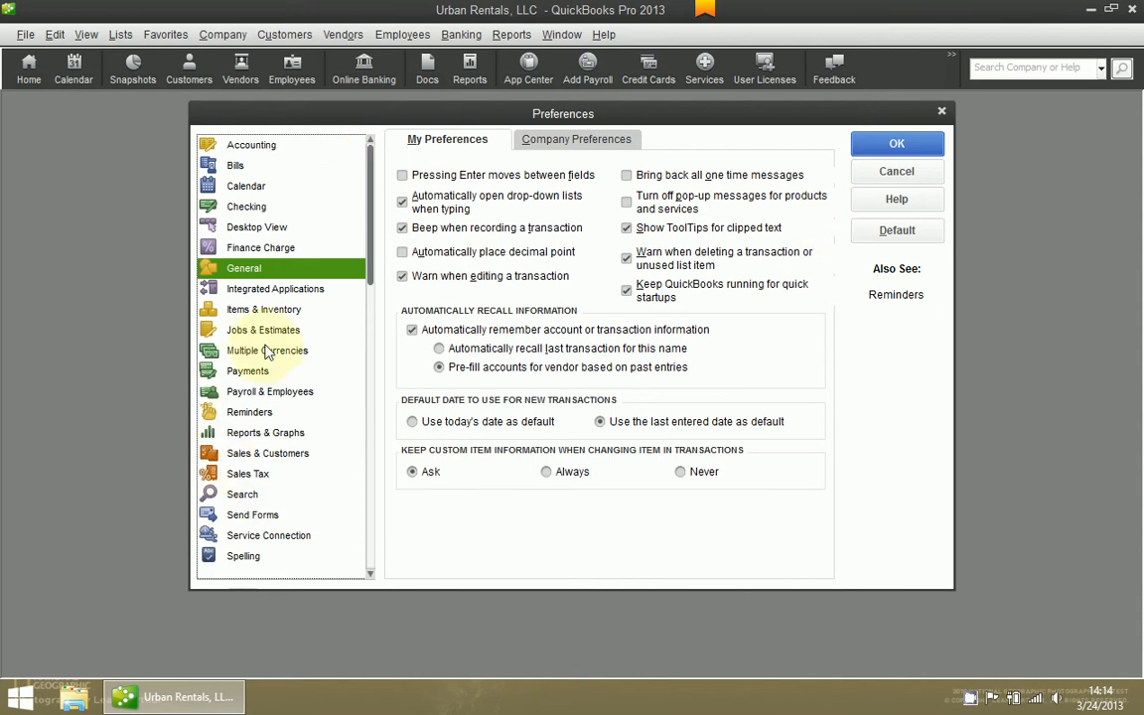
pyautogui.scroll(-1, 286, 275)
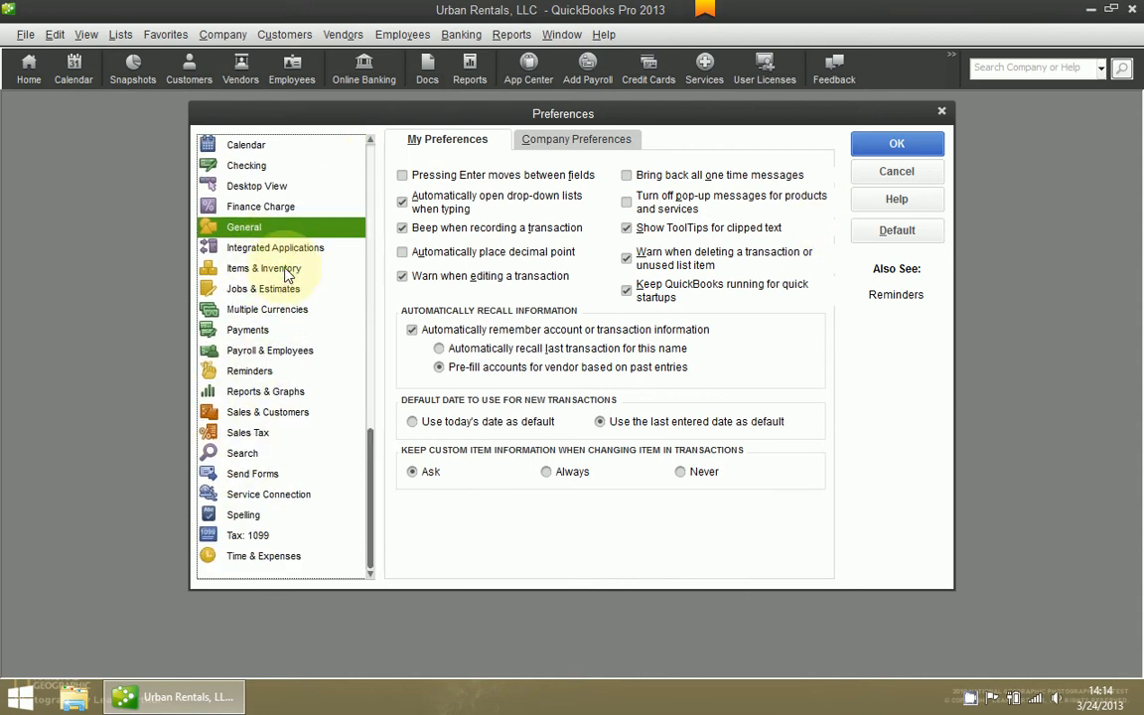
pyautogui.scroll(1, 271, 427)
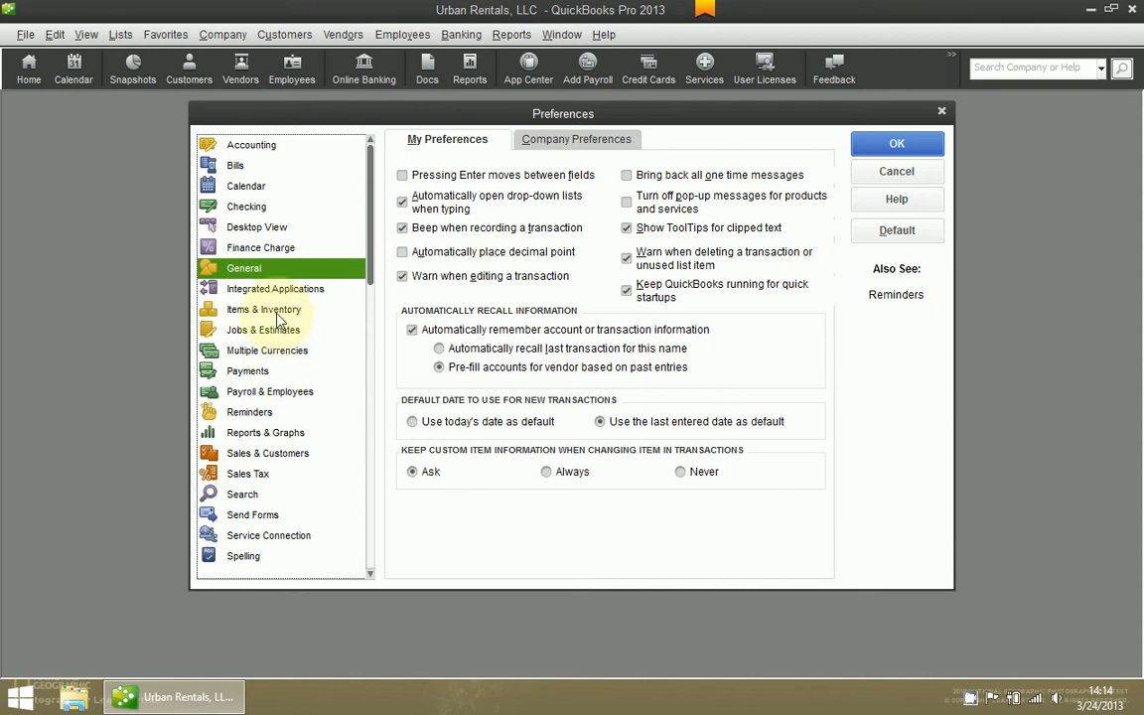
pyautogui.click(244, 229)
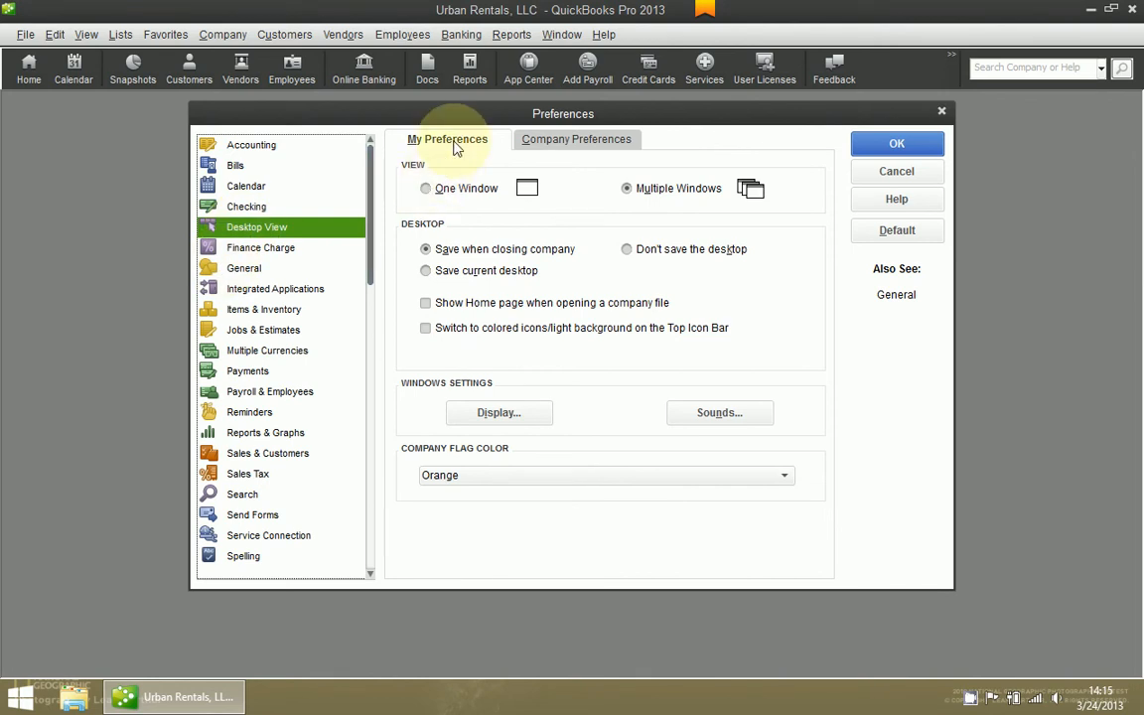
# - Review the company-wide and personal Desktop View preferences and close the dialog
pyautogui.click(628, 140)
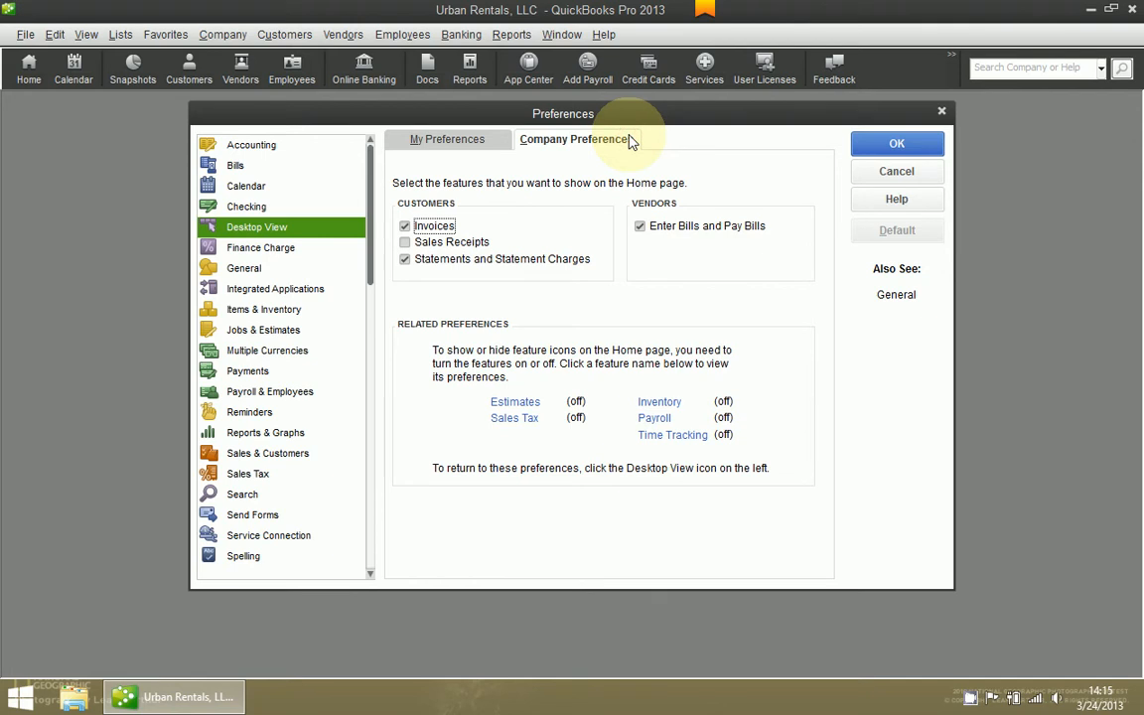
pyautogui.click(480, 139)
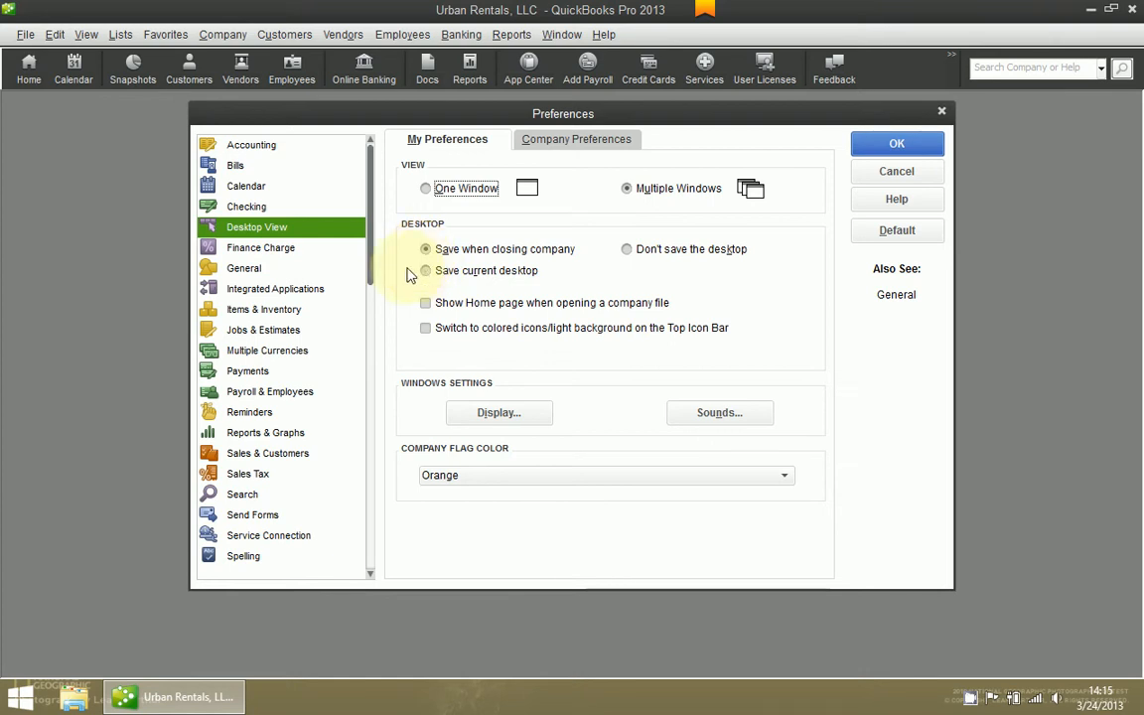
pyautogui.click(907, 145)
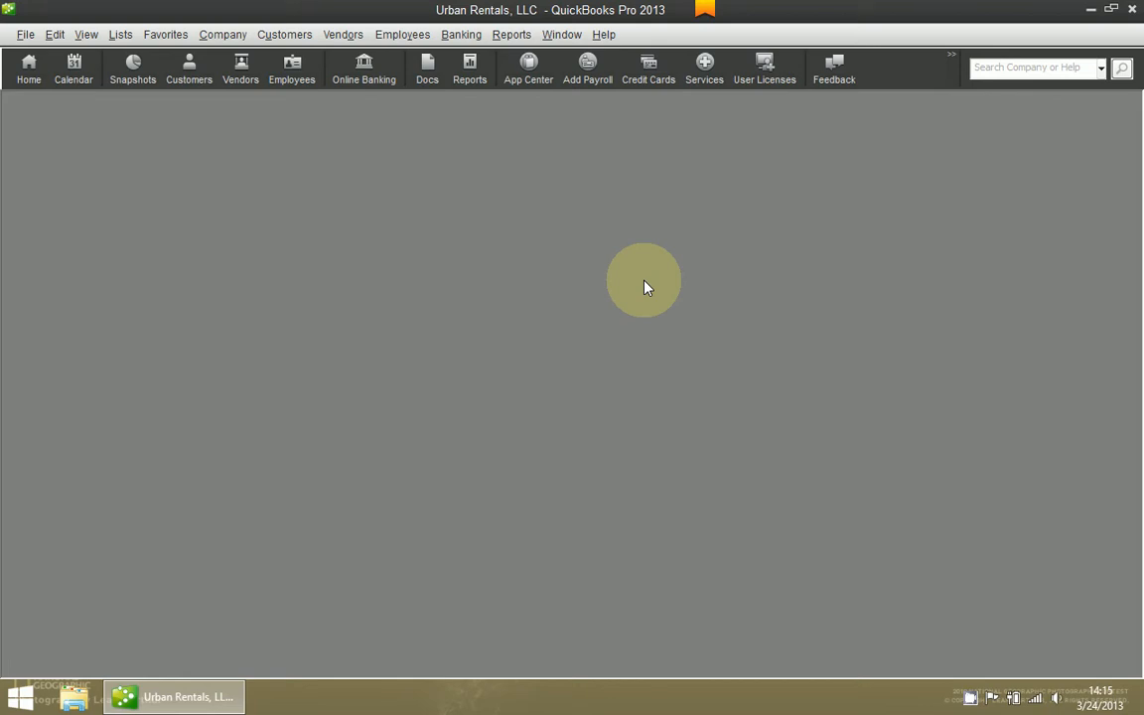
# - Open the Chart of Accounts and exit QuickBooks with it still open, declining the automatic backup
pyautogui.hotkey('ctrl', 'a')
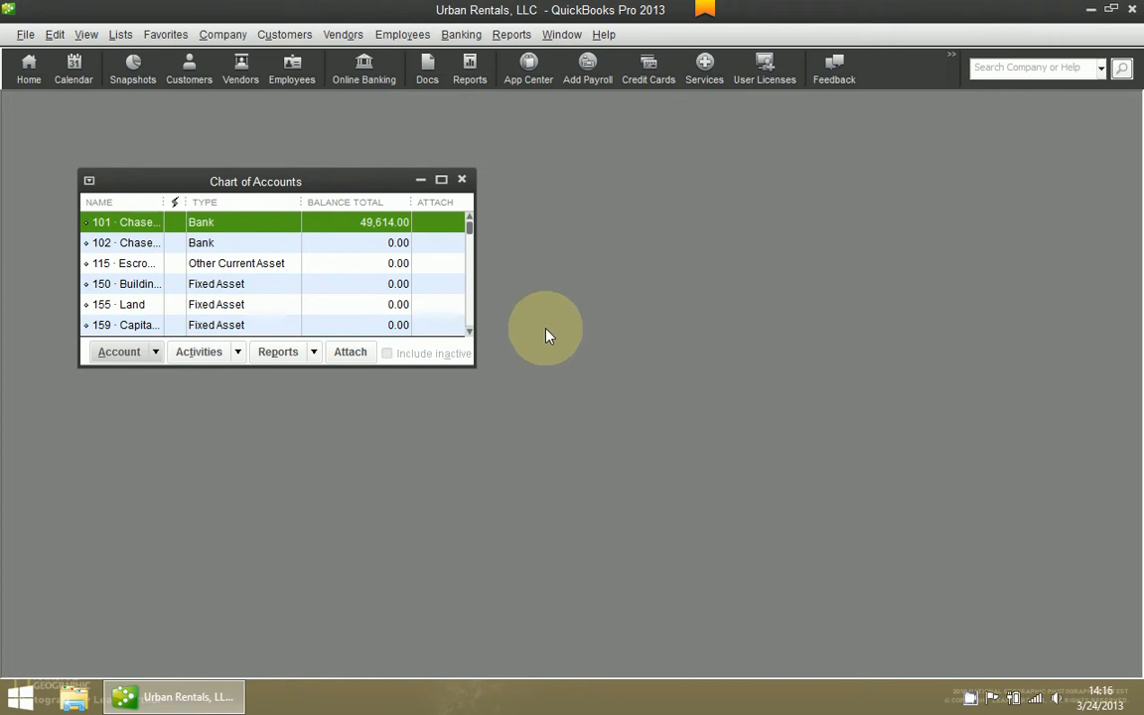
pyautogui.click(24, 34)
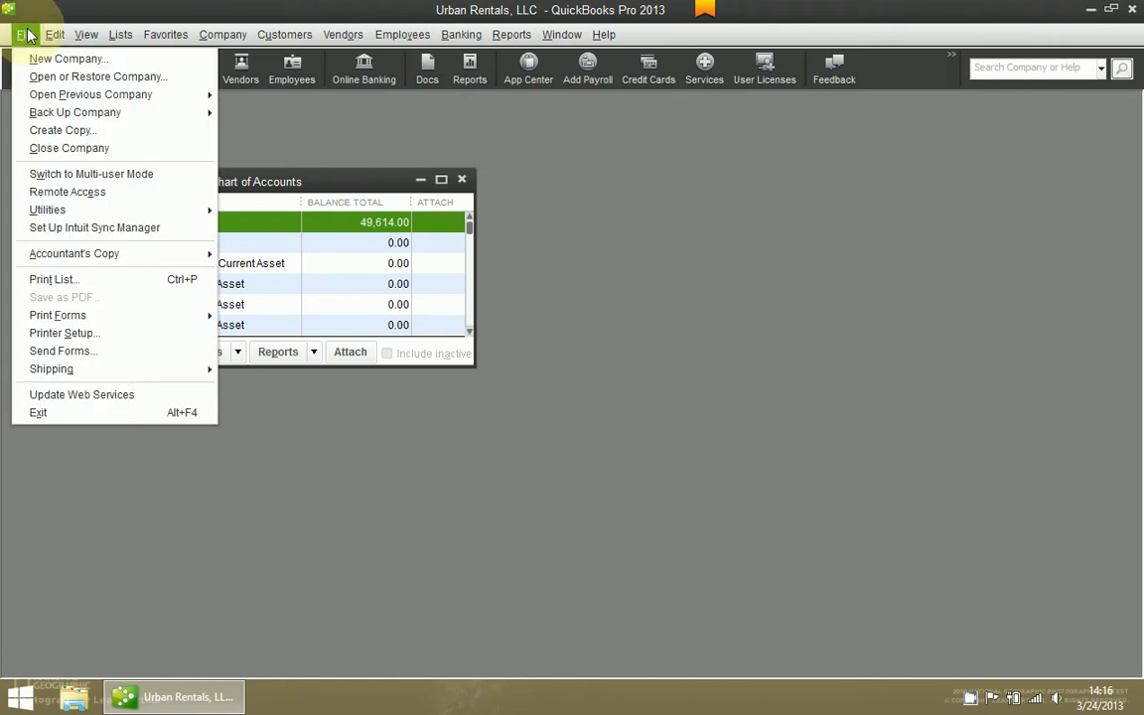
pyautogui.click(130, 418)
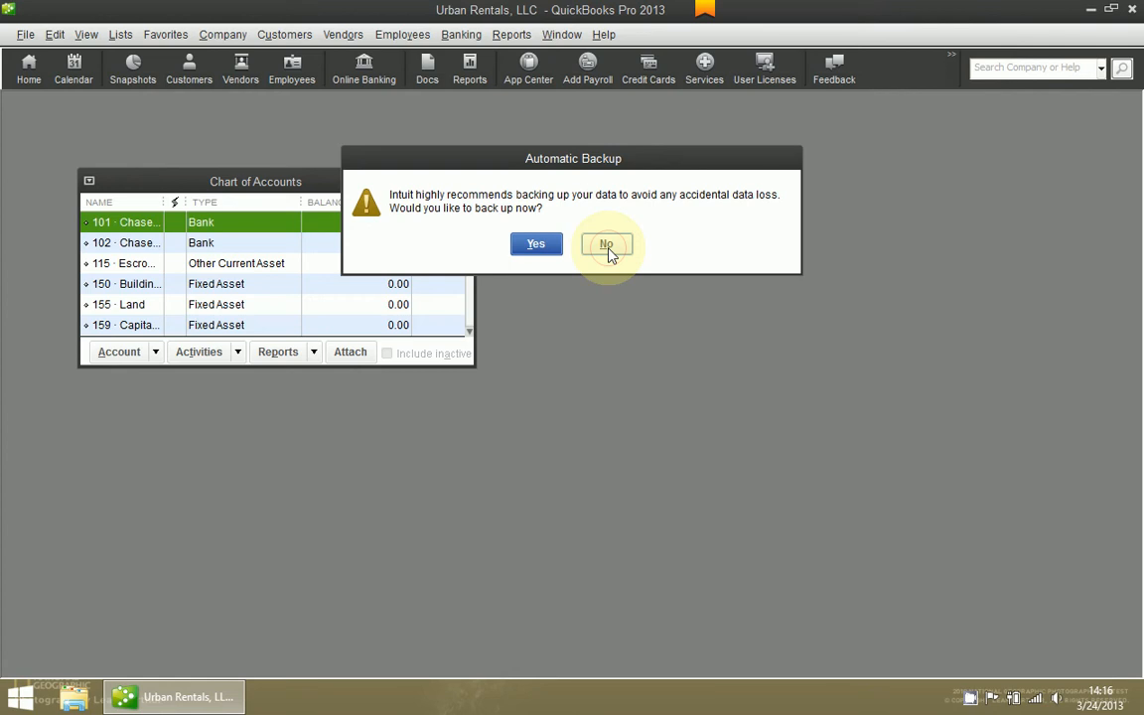
pyautogui.click(608, 245)
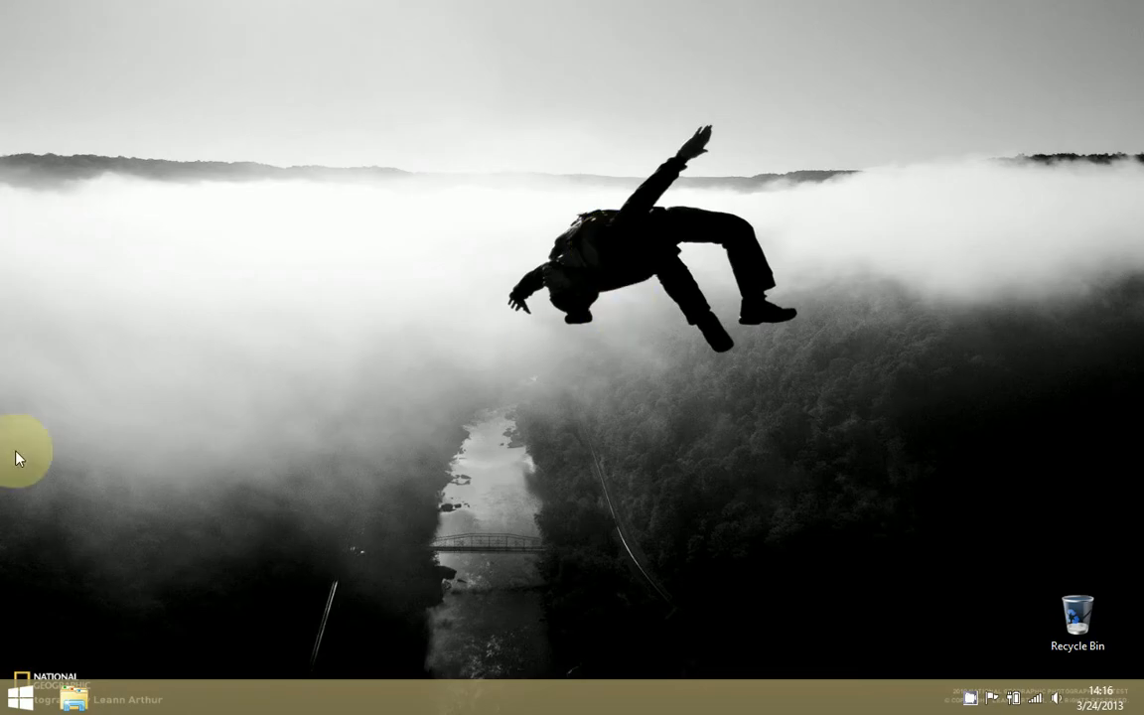
# - Relaunch QuickBooks Pro 2013 and close the Chart of Accounts window
pyautogui.click(20, 697)
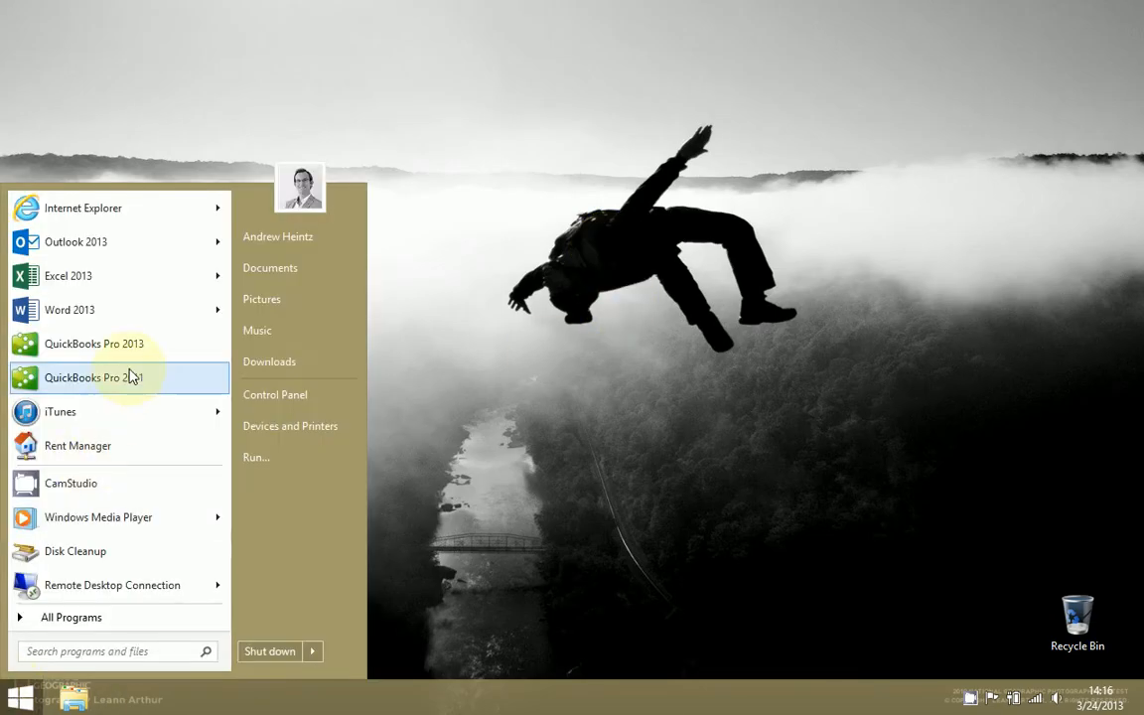
pyautogui.click(152, 350)
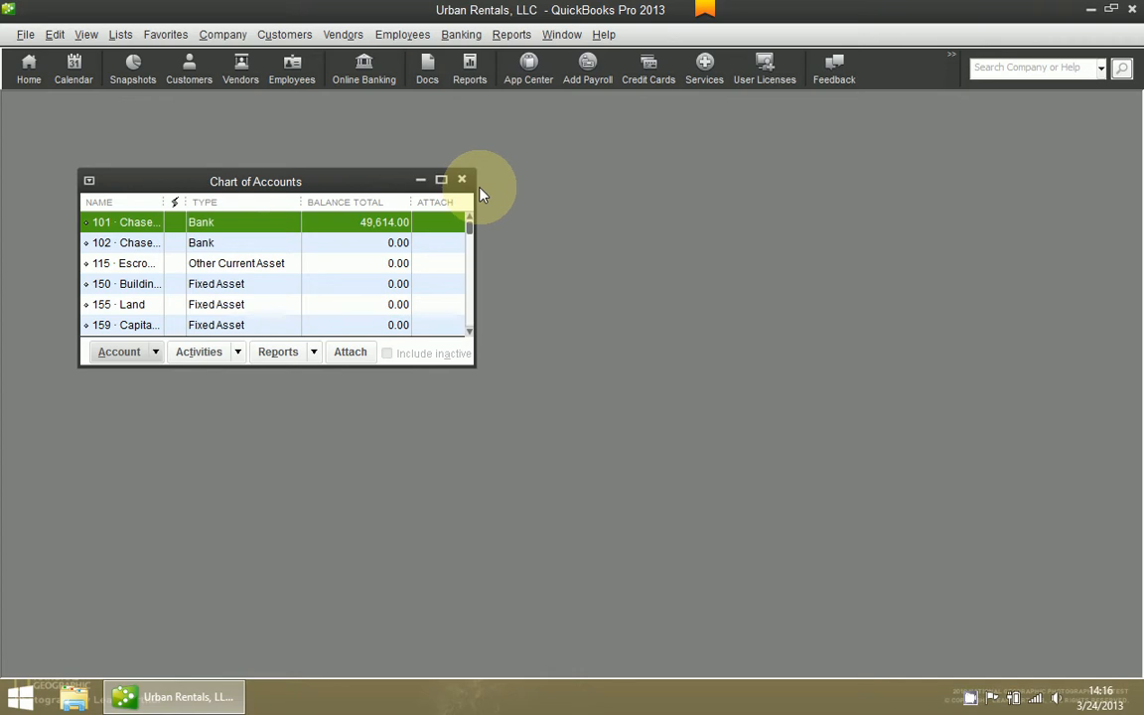
pyautogui.press('Escape')
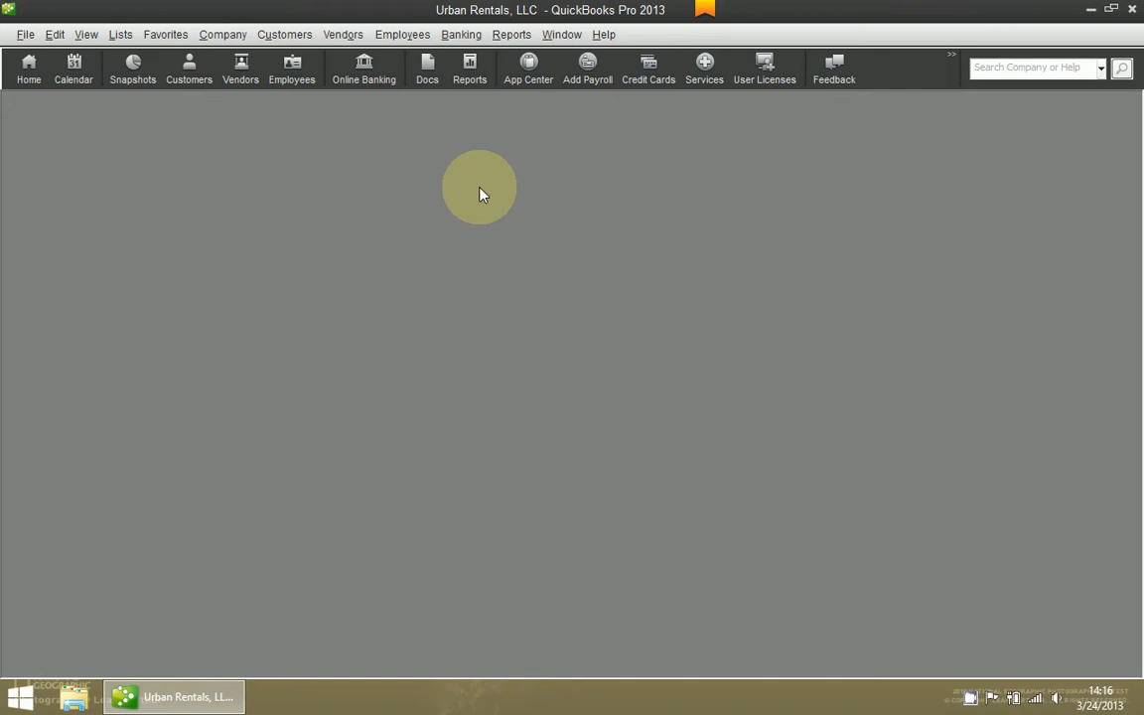
# - Open the Write Checks window and exit QuickBooks with the blank check still open
pyautogui.hotkey('ctrl', 'w')
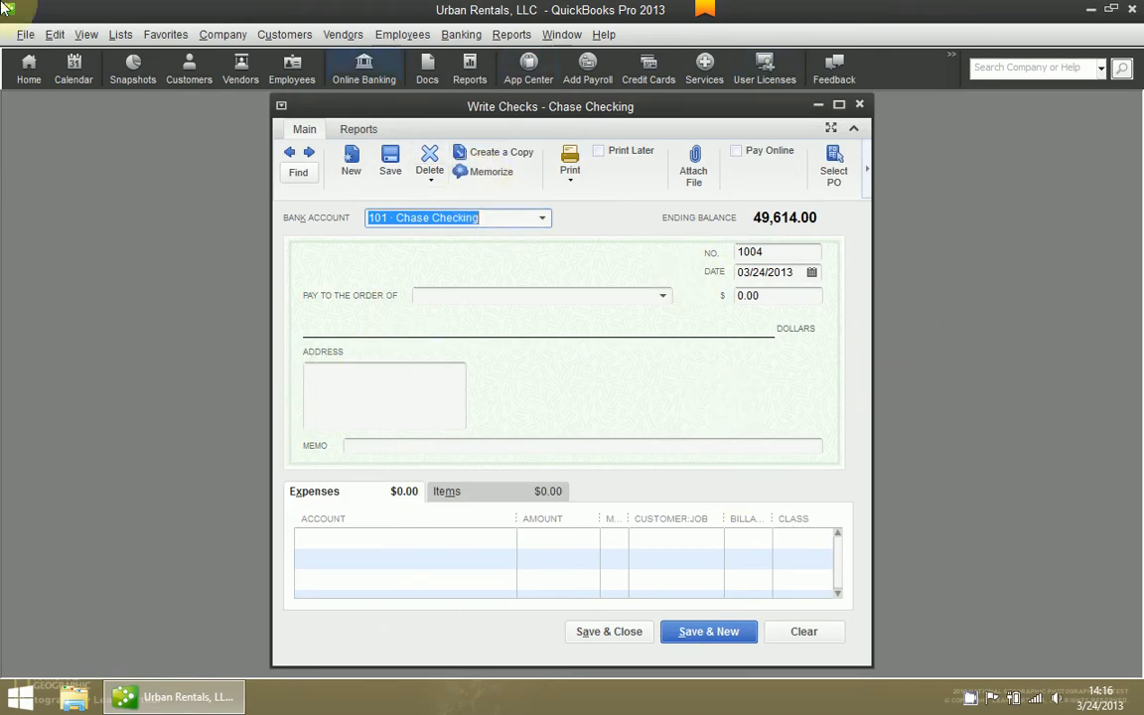
pyautogui.click(25, 34)
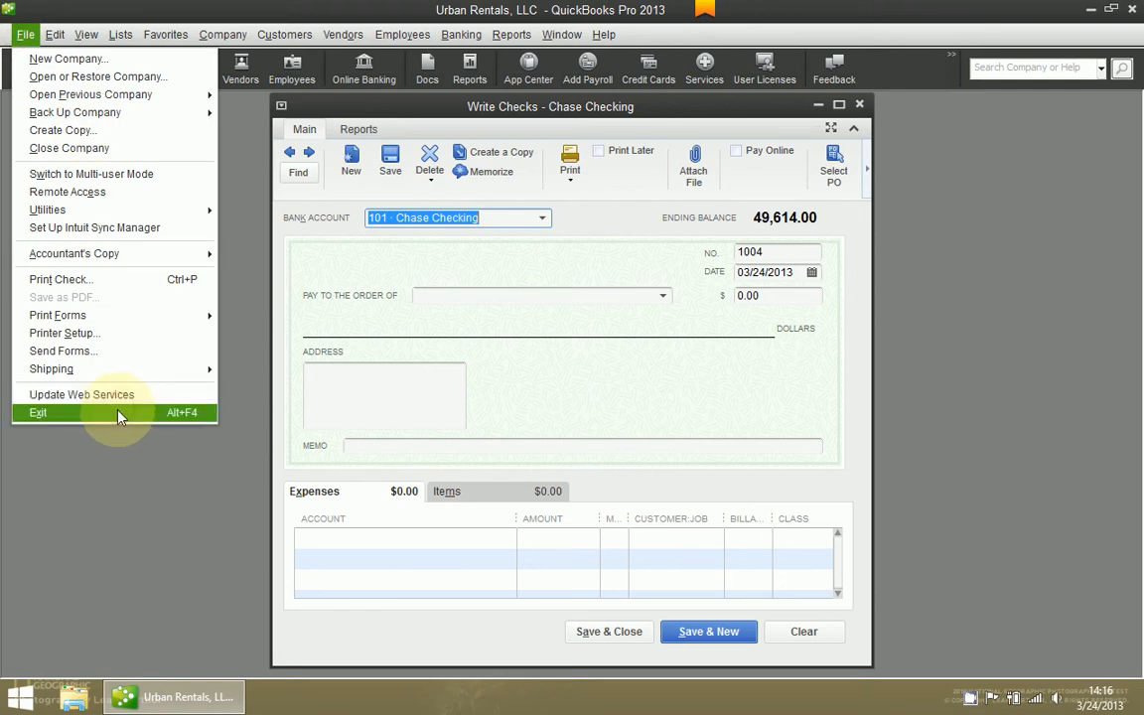
pyautogui.click(118, 416)
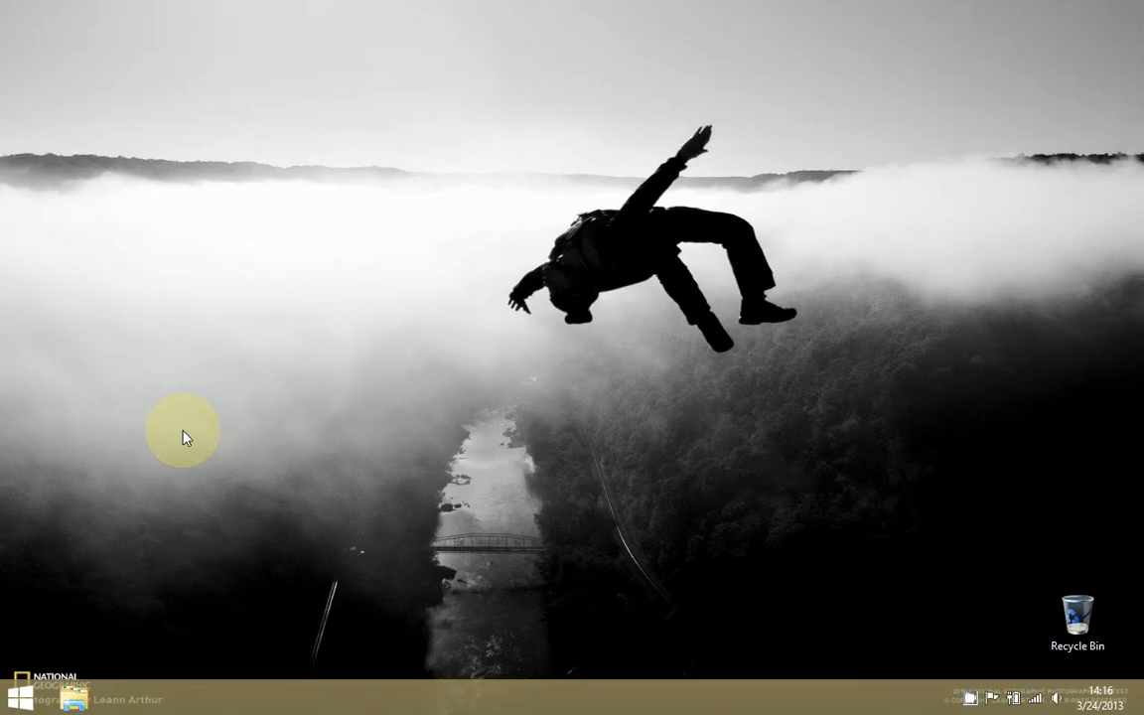
# - Start QuickBooks Pro 2013 again from the Windows desktop
pyautogui.click(20, 696)
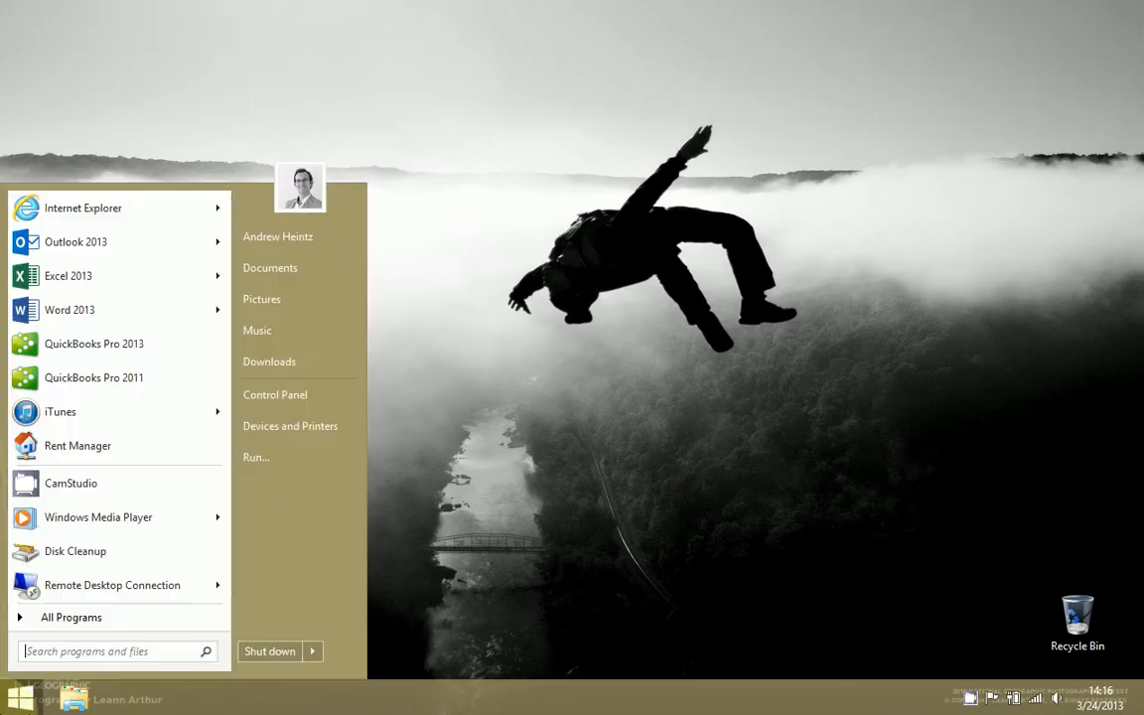
pyautogui.click(119, 345)
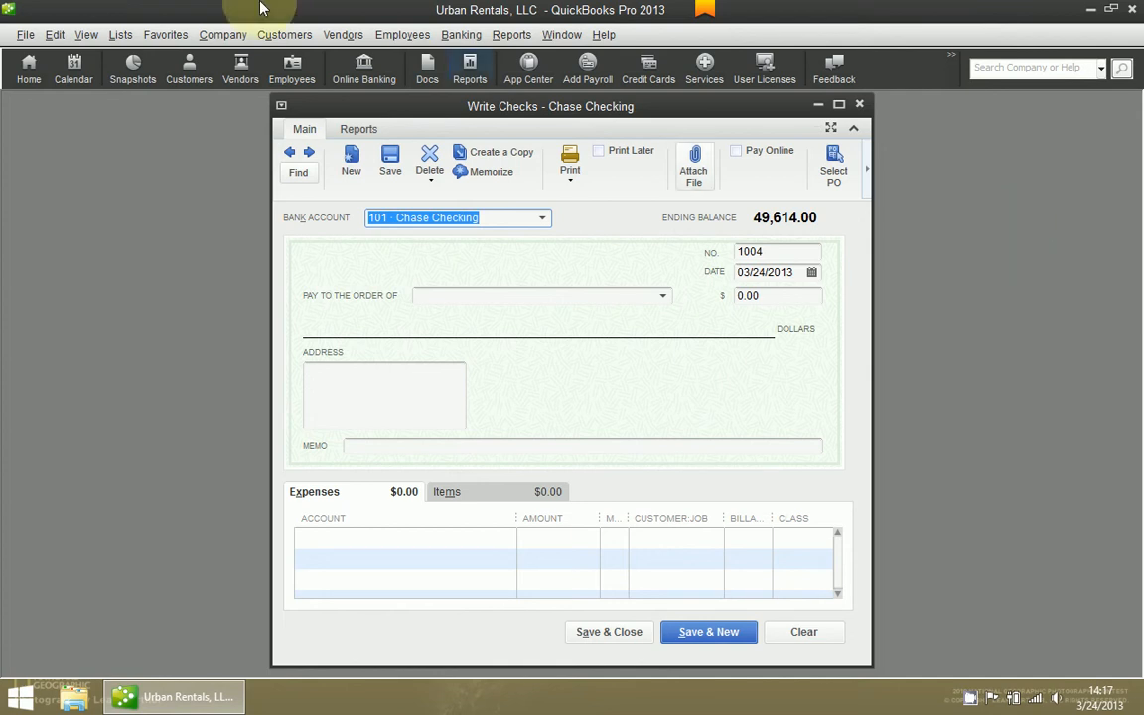
# - Try the "Don't save the desktop" option in the Desktop View preferences and discard the change
pyautogui.click(54, 34)
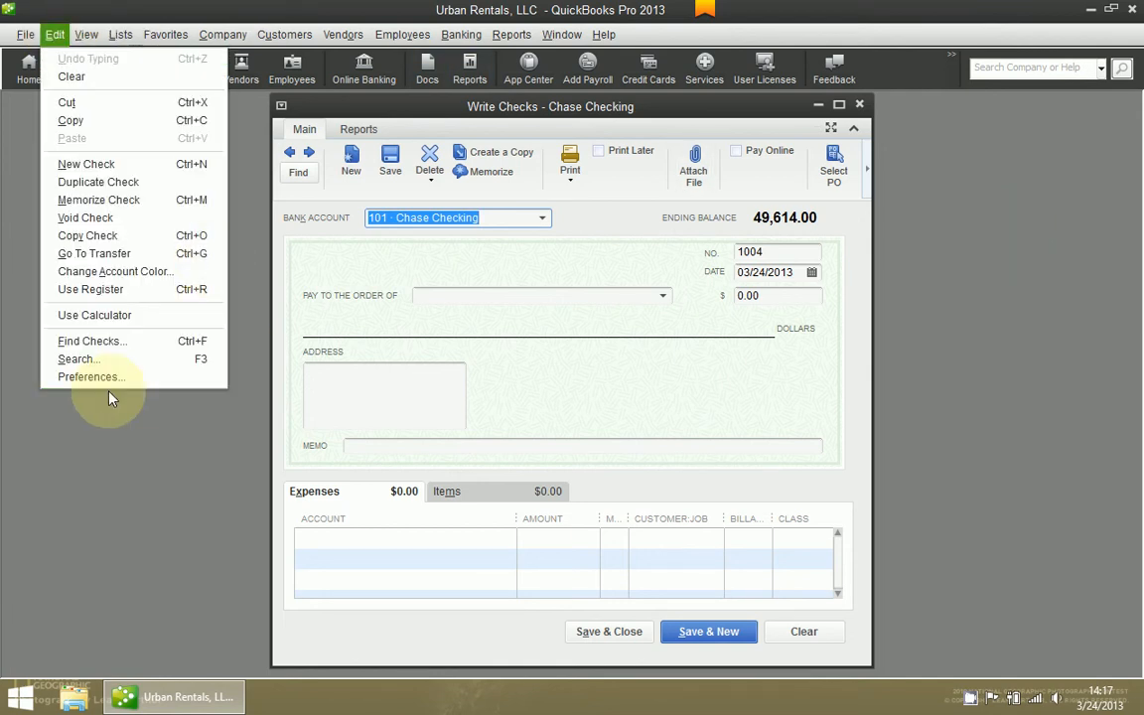
pyautogui.click(104, 376)
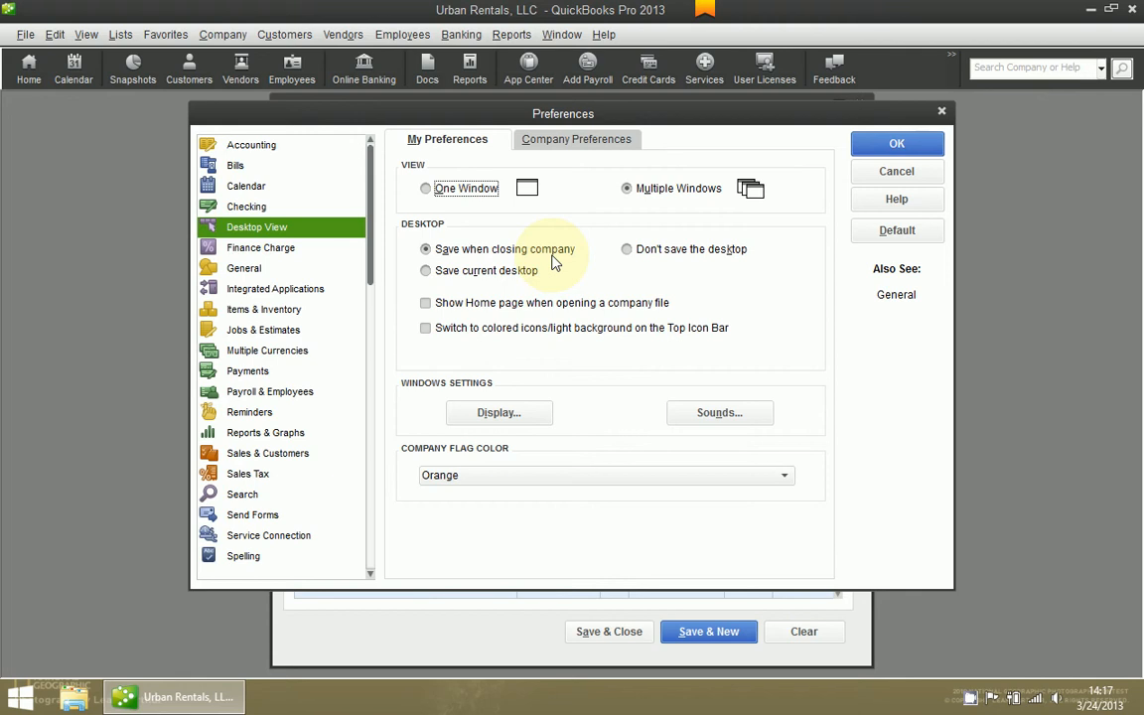
pyautogui.click(627, 252)
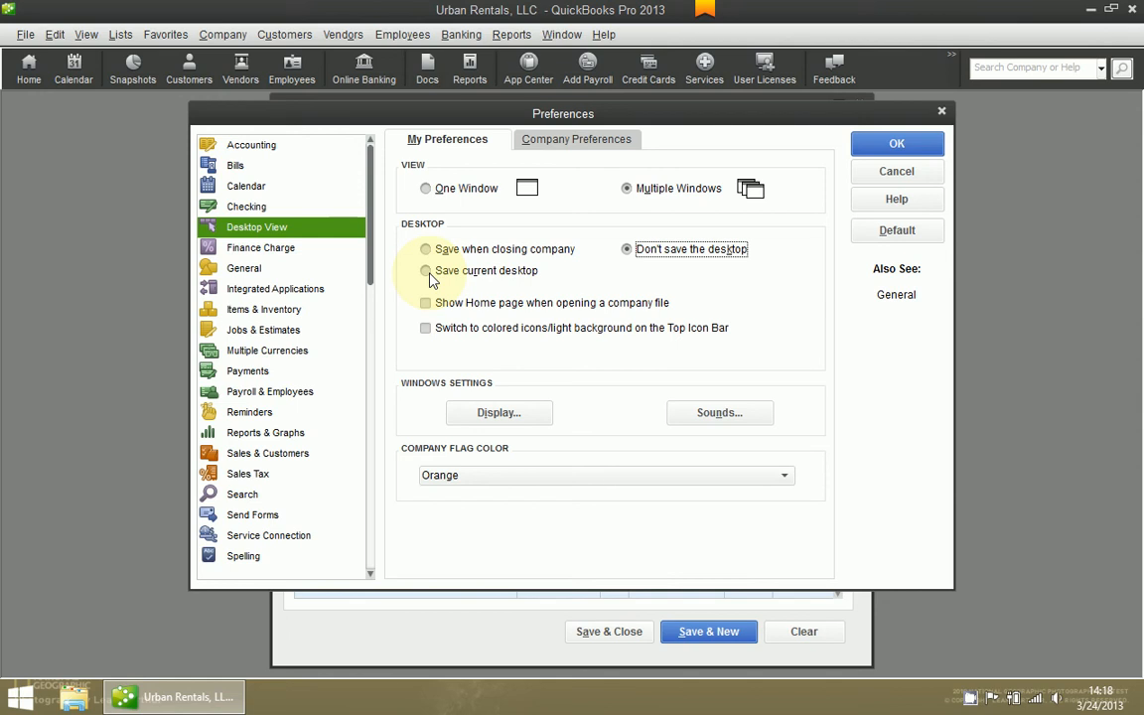
pyautogui.click(905, 183)
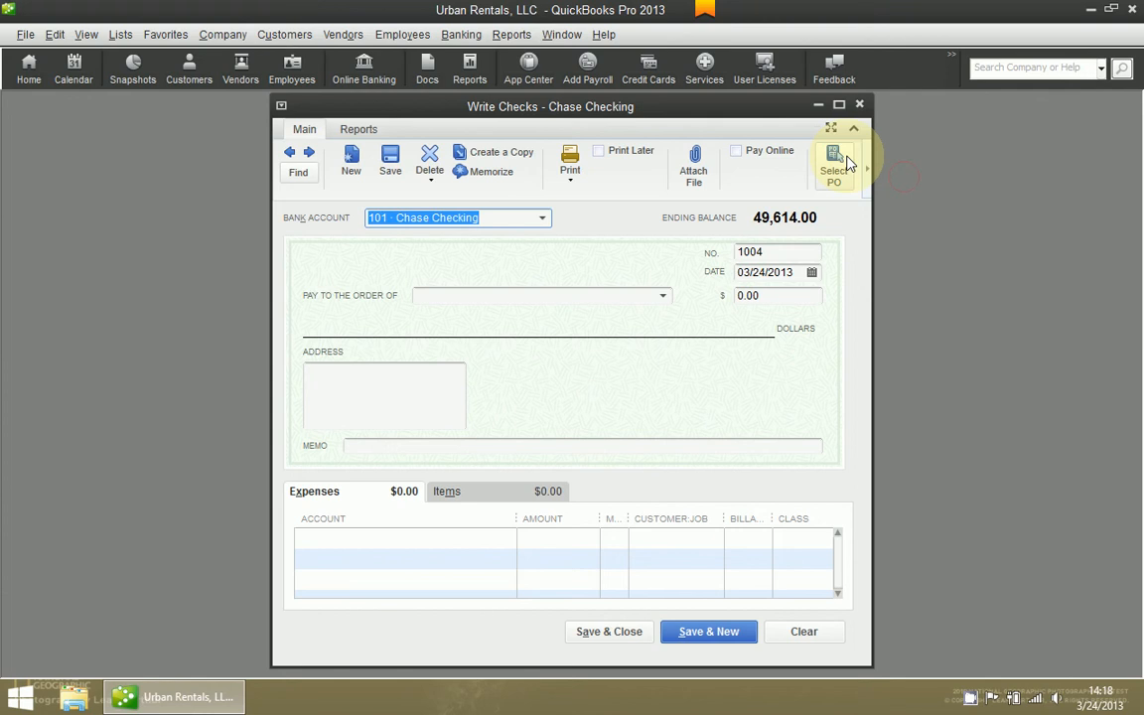
# - Close the Write Checks window and open the Profit & Loss Standard report
pyautogui.click(859, 106)
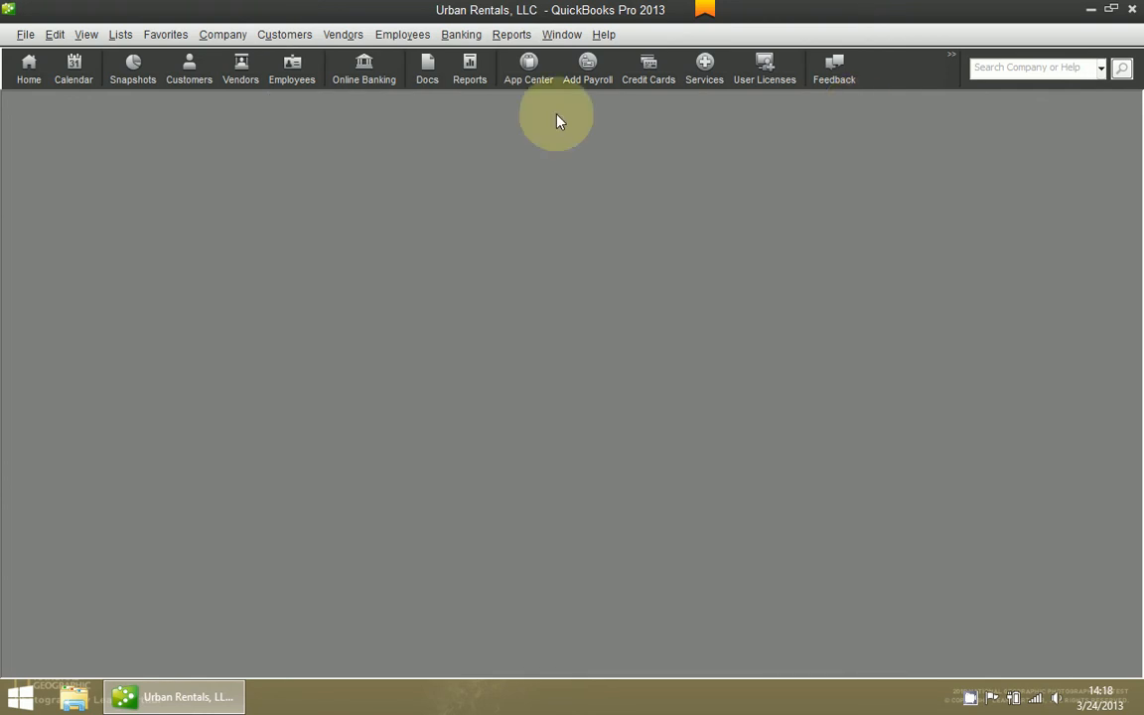
pyautogui.click(501, 45)
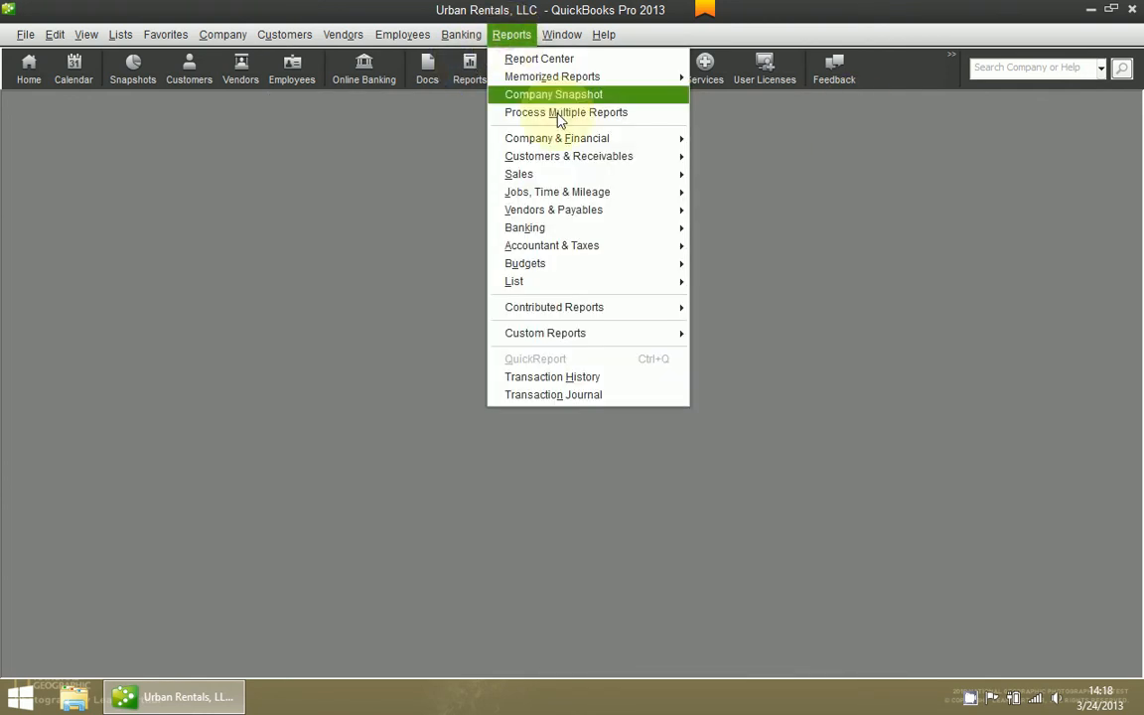
pyautogui.moveTo(553, 144)
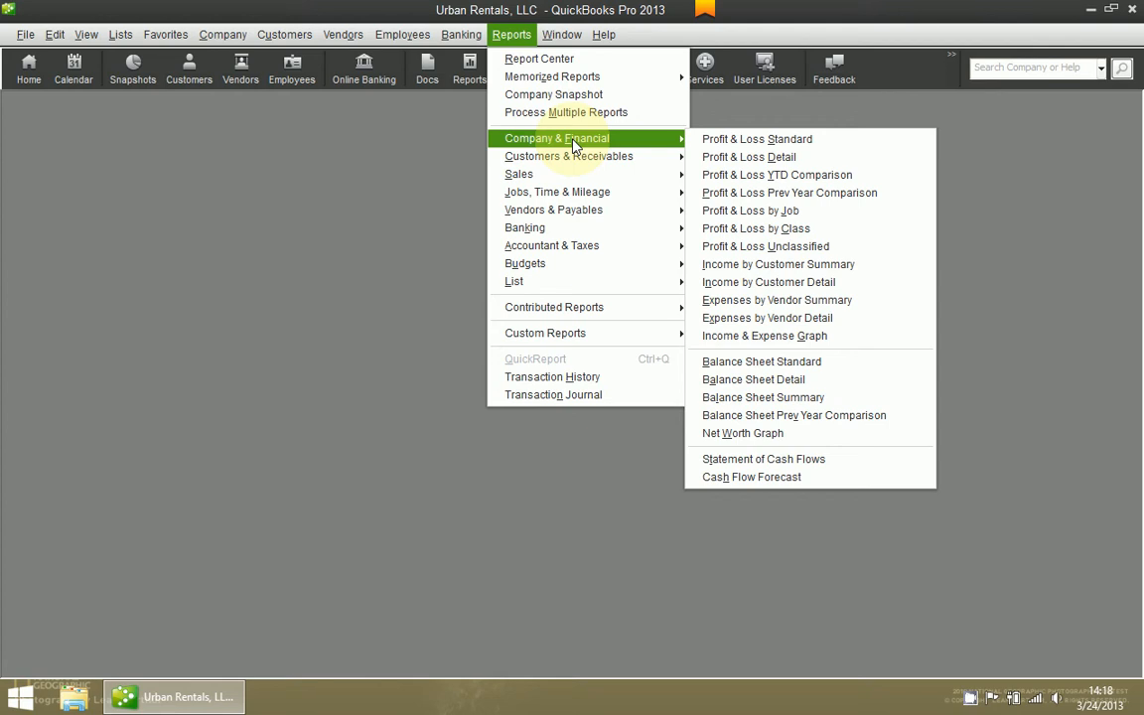
pyautogui.click(859, 149)
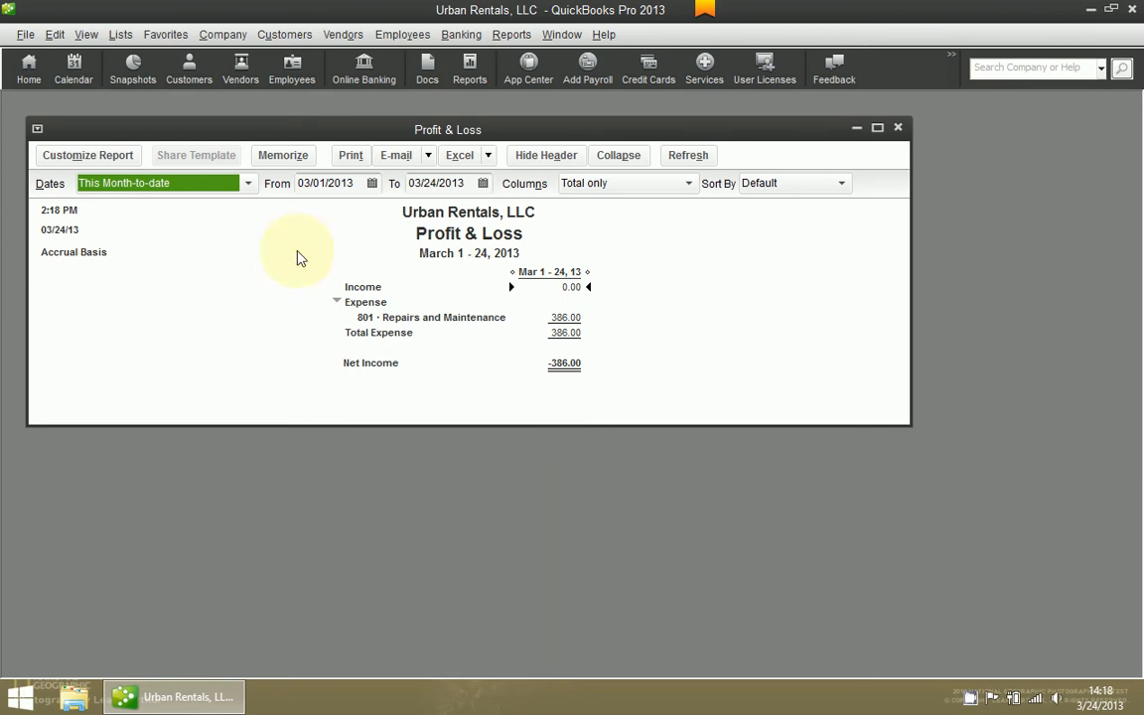
# - Open the Vendor Center, and minimize and restore its window over the Profit & Loss report
pyautogui.click(344, 37)
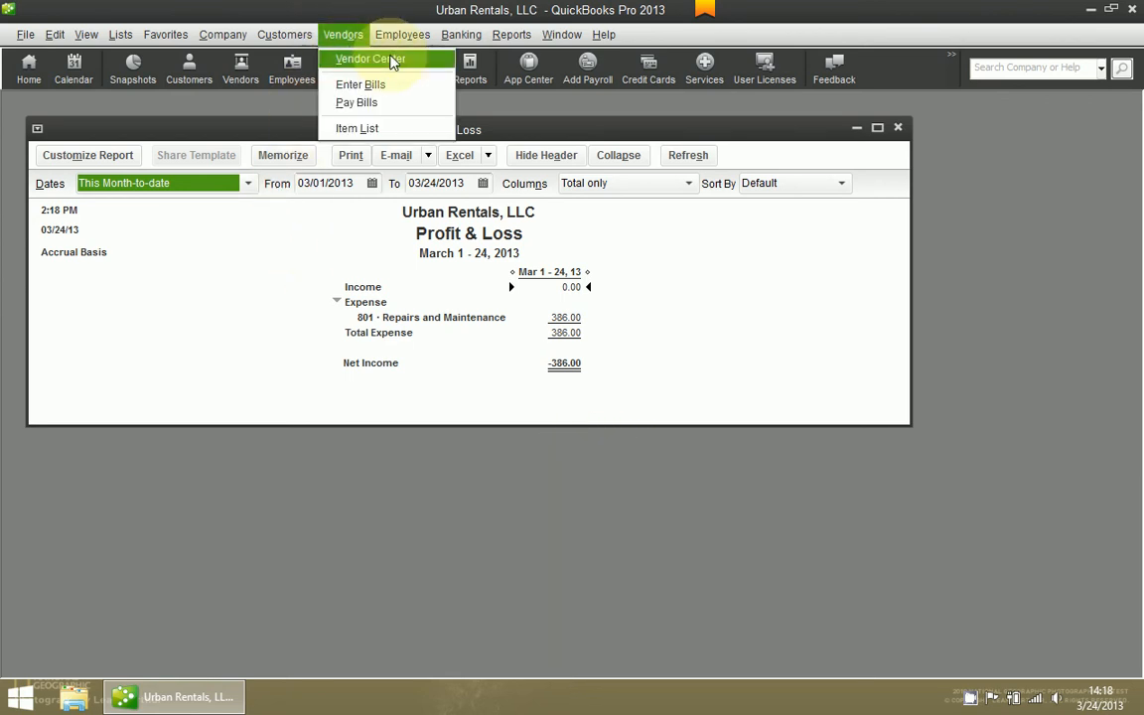
pyautogui.click(389, 58)
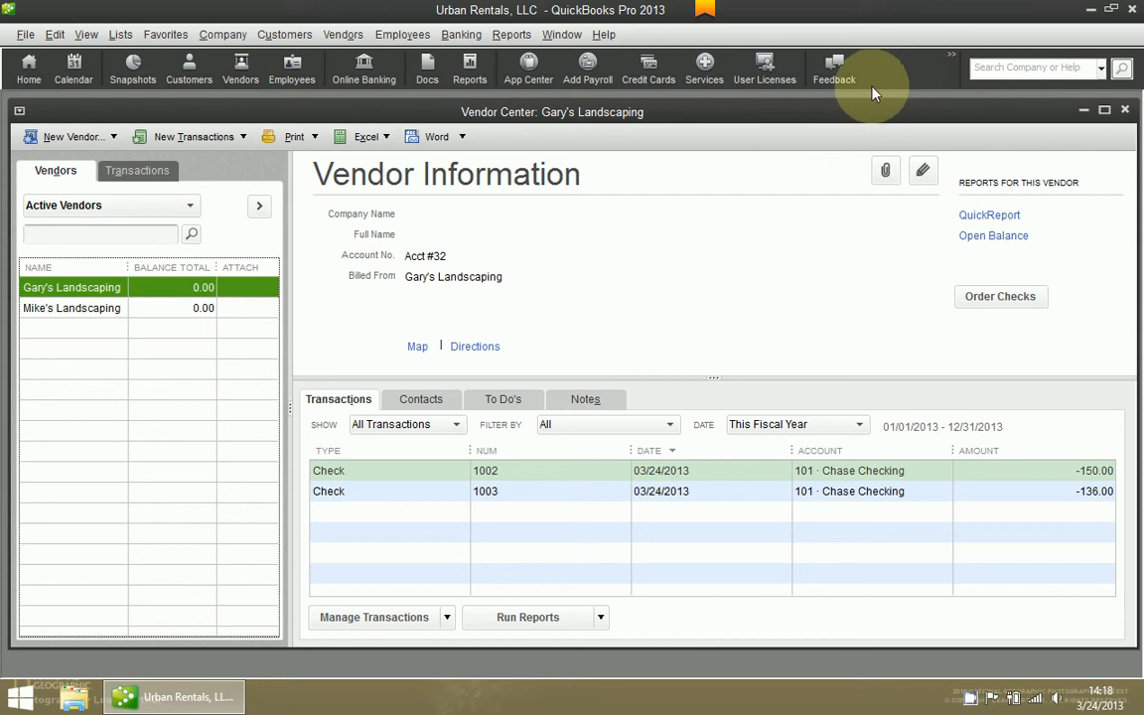
pyautogui.click(1084, 112)
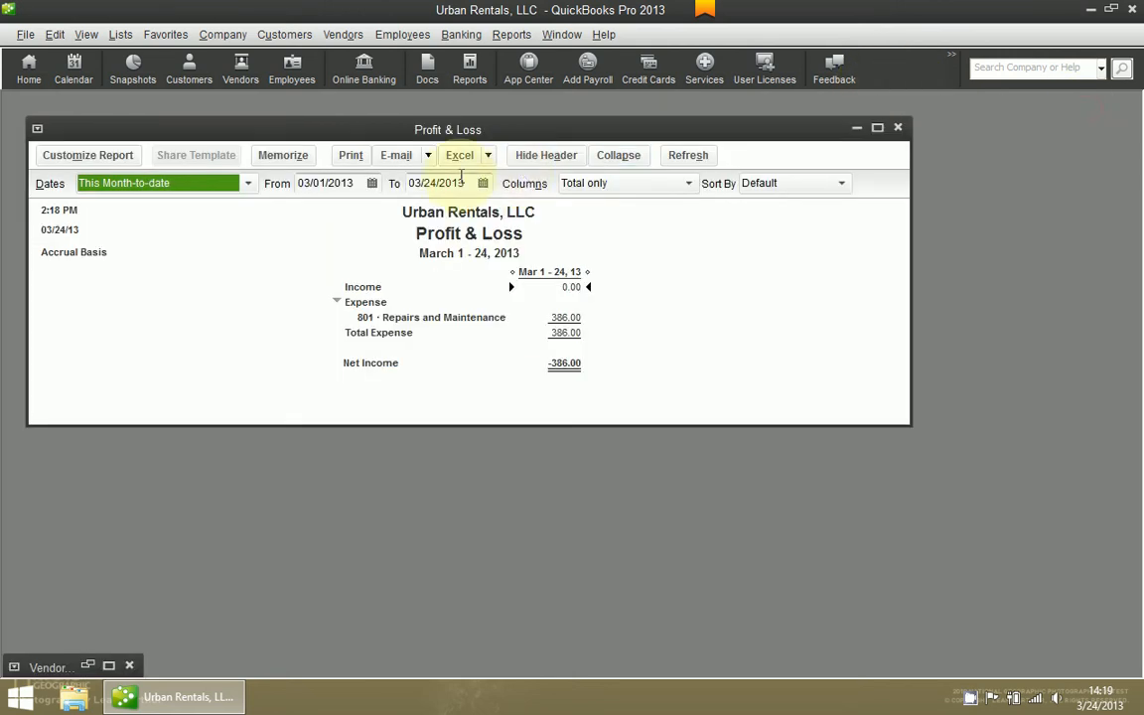
pyautogui.click(84, 668)
# - Save the current desktop, with the Vendor Center and the Profit & Loss report open, through the Desktop View preferences
pyautogui.click(25, 34)
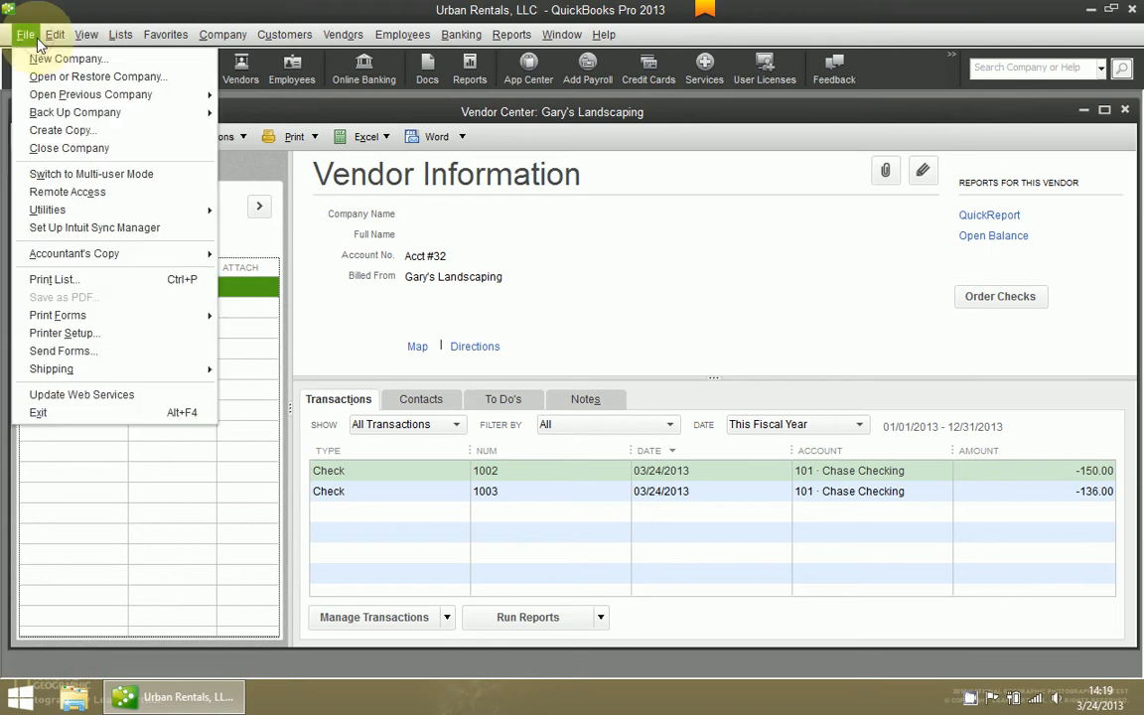
pyautogui.moveTo(52, 39)
pyautogui.click(178, 393)
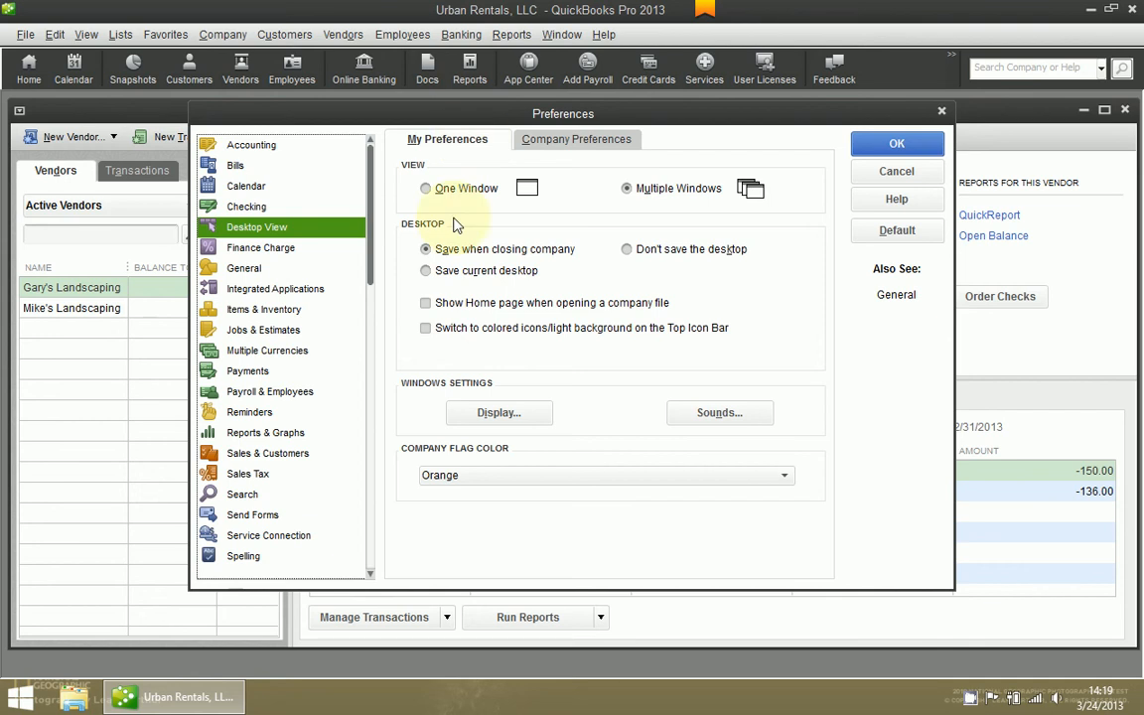
pyautogui.click(427, 271)
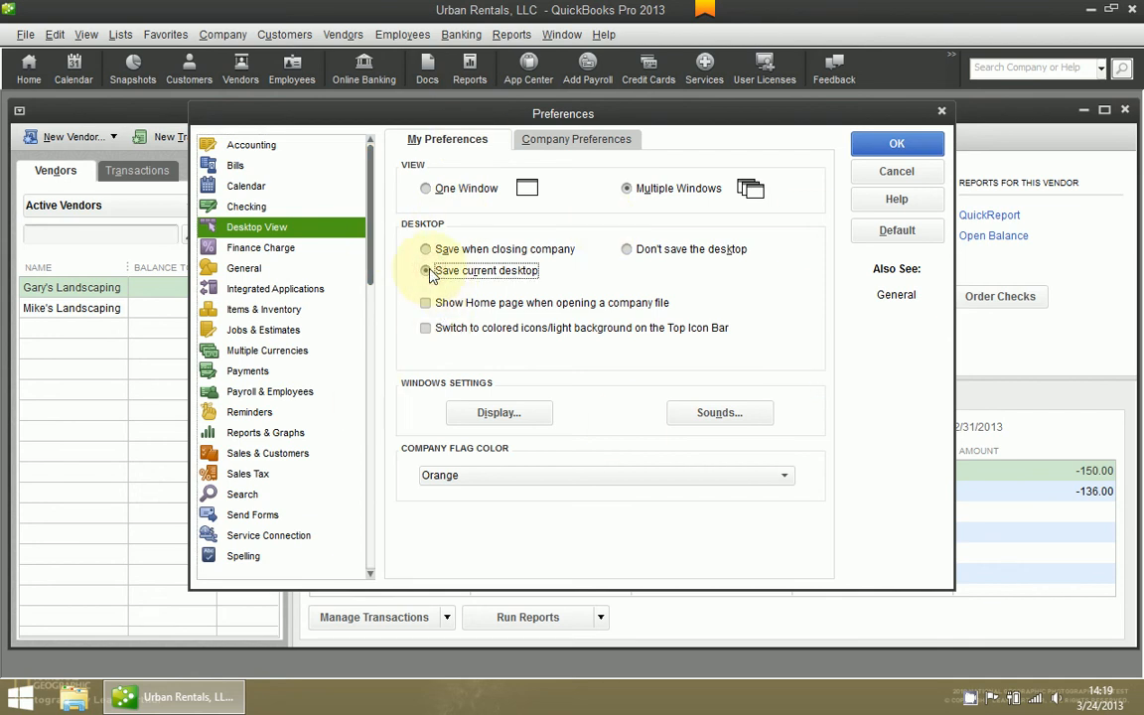
pyautogui.click(877, 147)
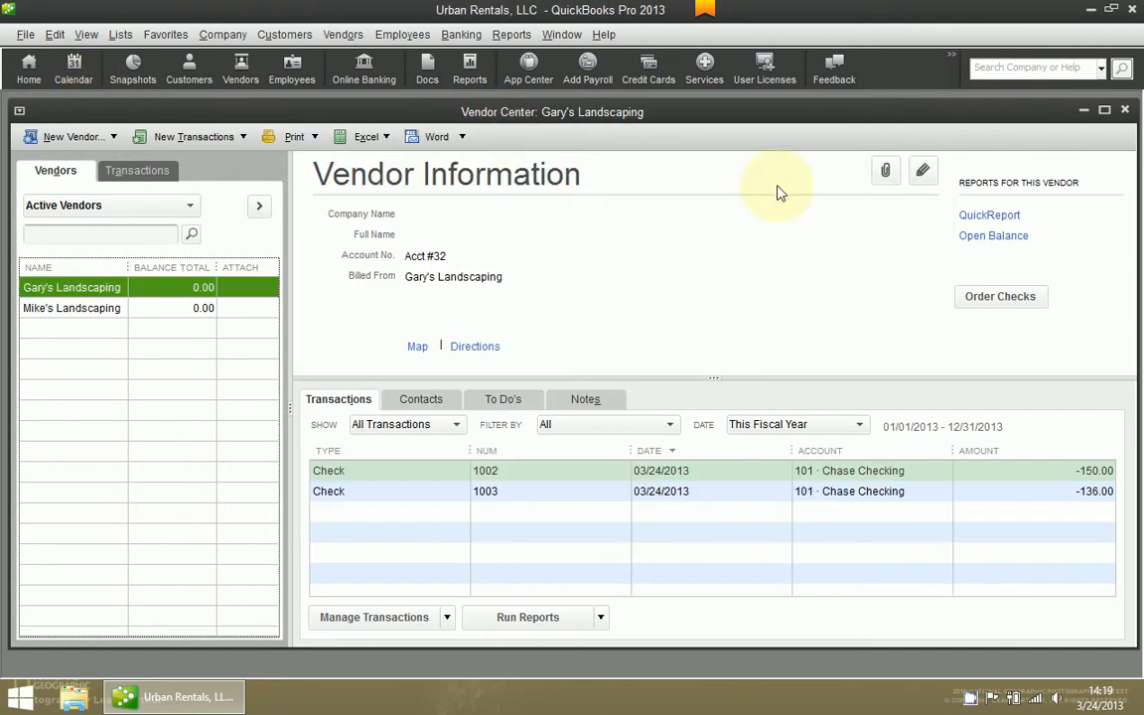
# - Close the Vendor Center and Profit & Loss windows and exit the program
pyautogui.click(25, 33)
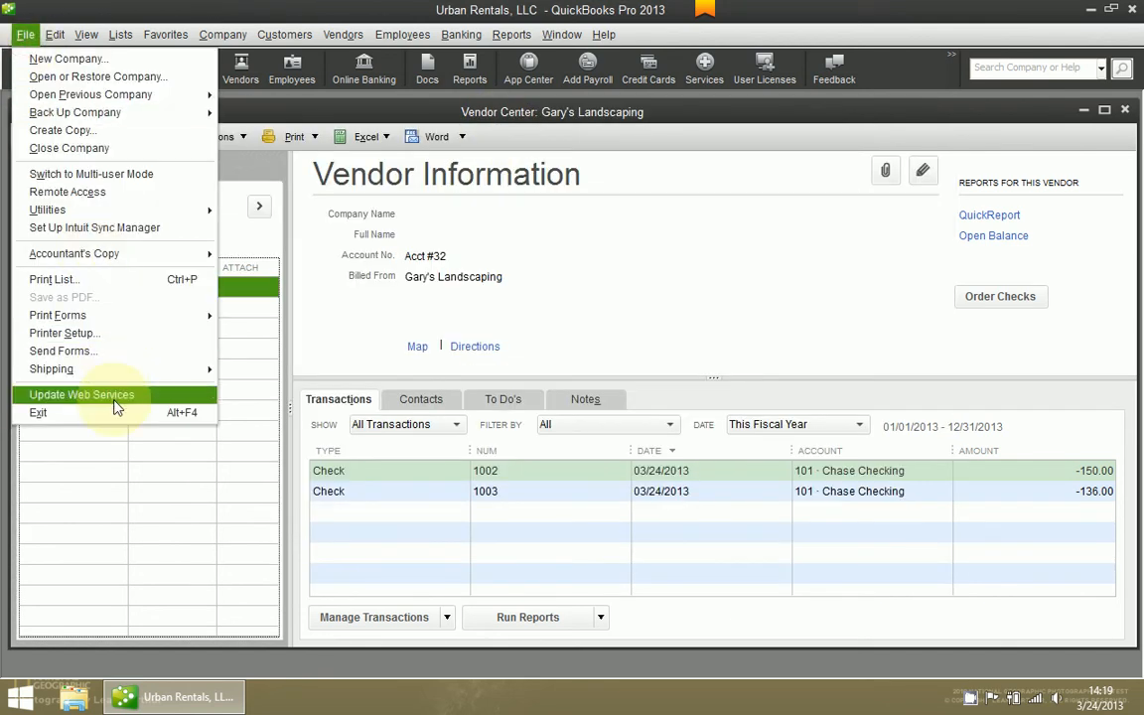
pyautogui.click(871, 113)
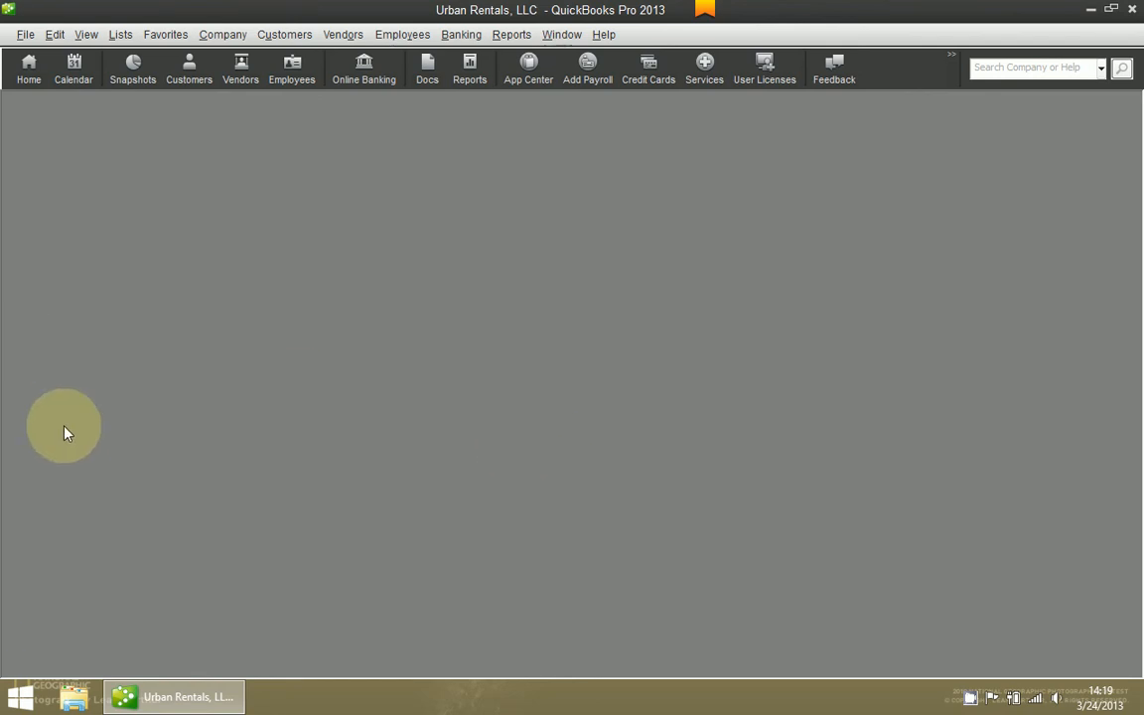
pyautogui.click(25, 34)
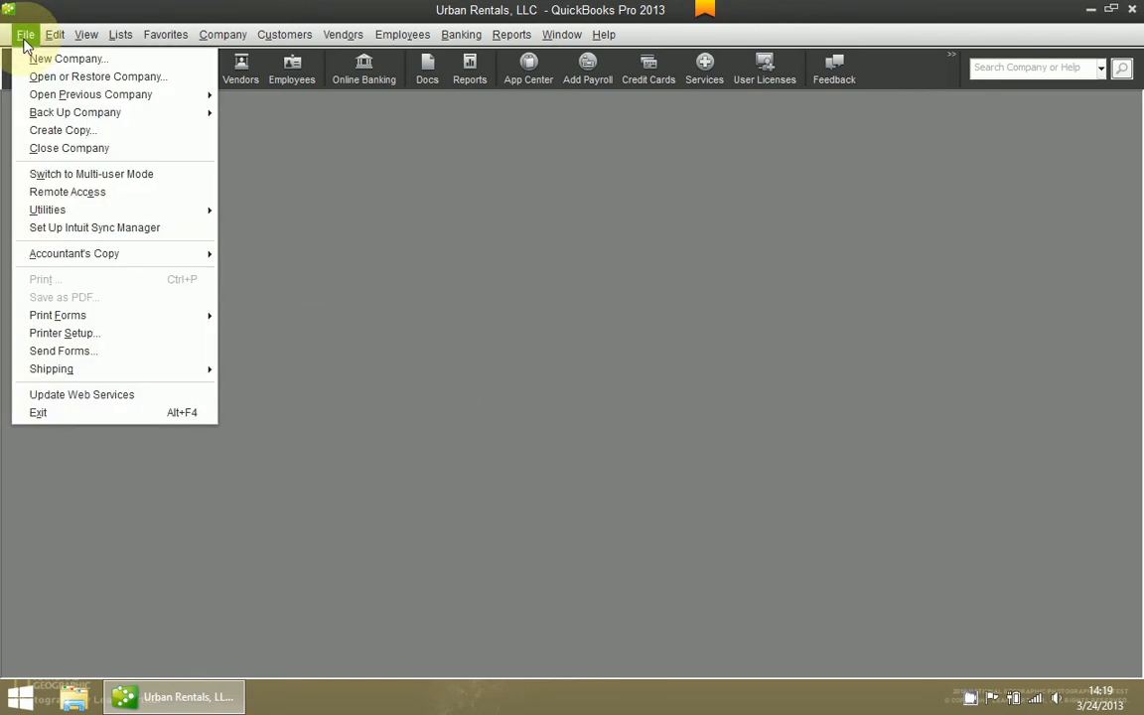
pyautogui.click(127, 411)
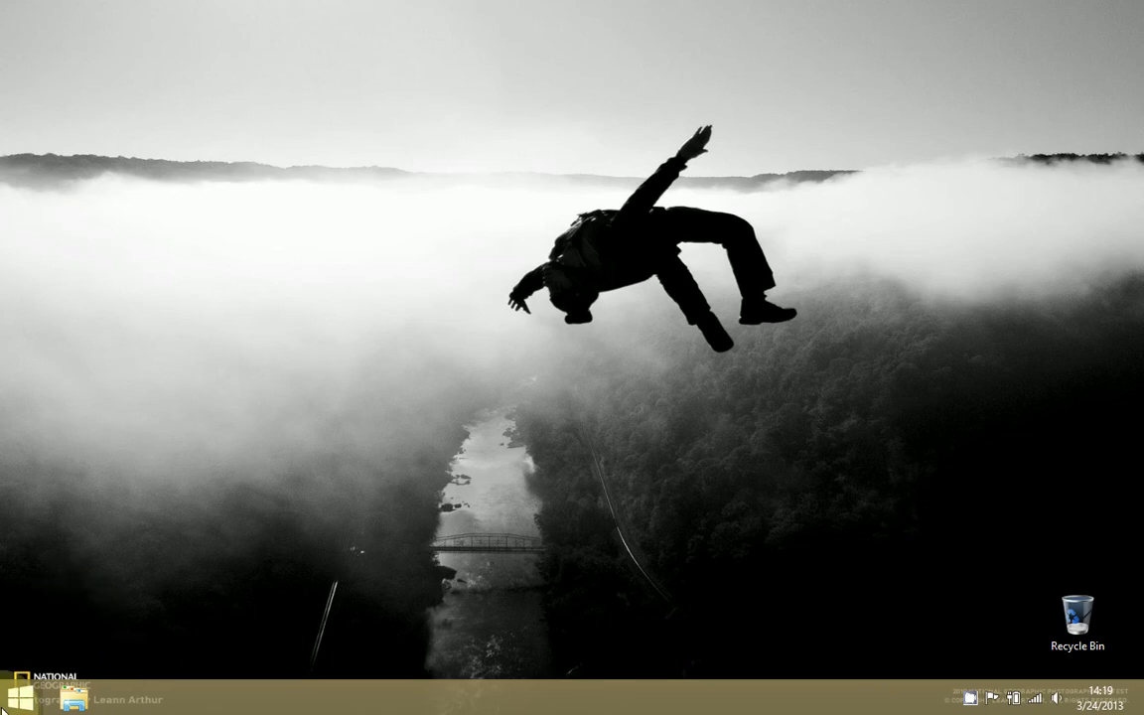
# - Start QuickBooks Pro 2013 again from the Windows desktop
pyautogui.click(19, 698)
pyautogui.click(126, 347)
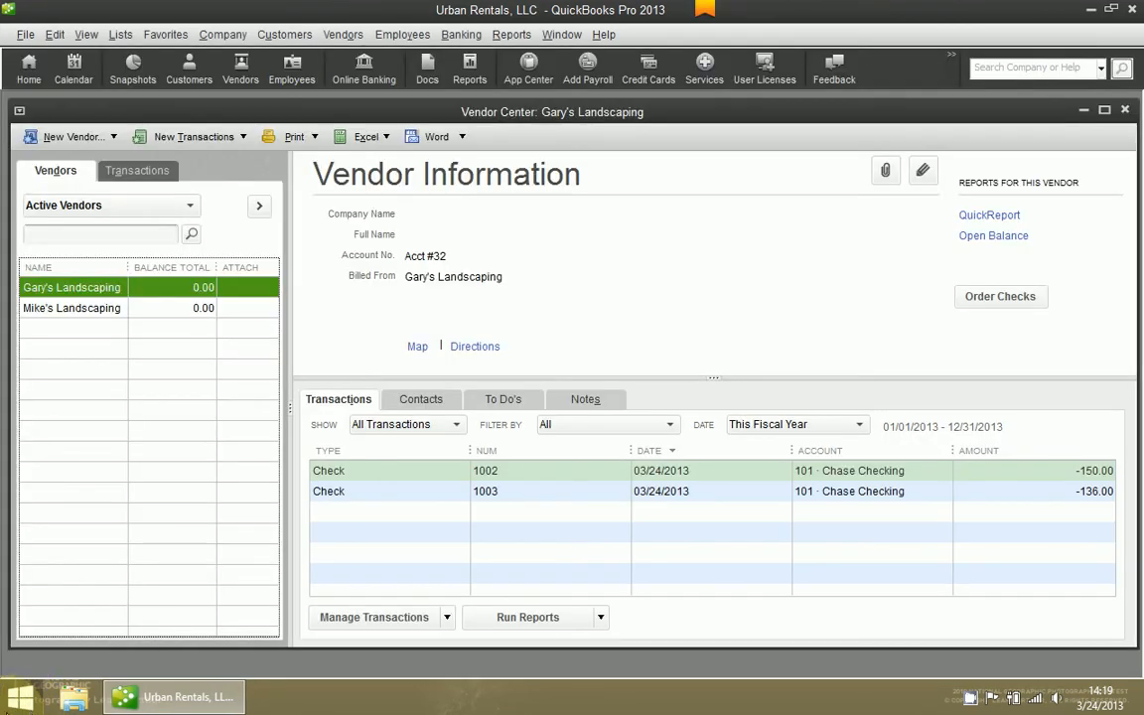
pyautogui.click(22, 701)
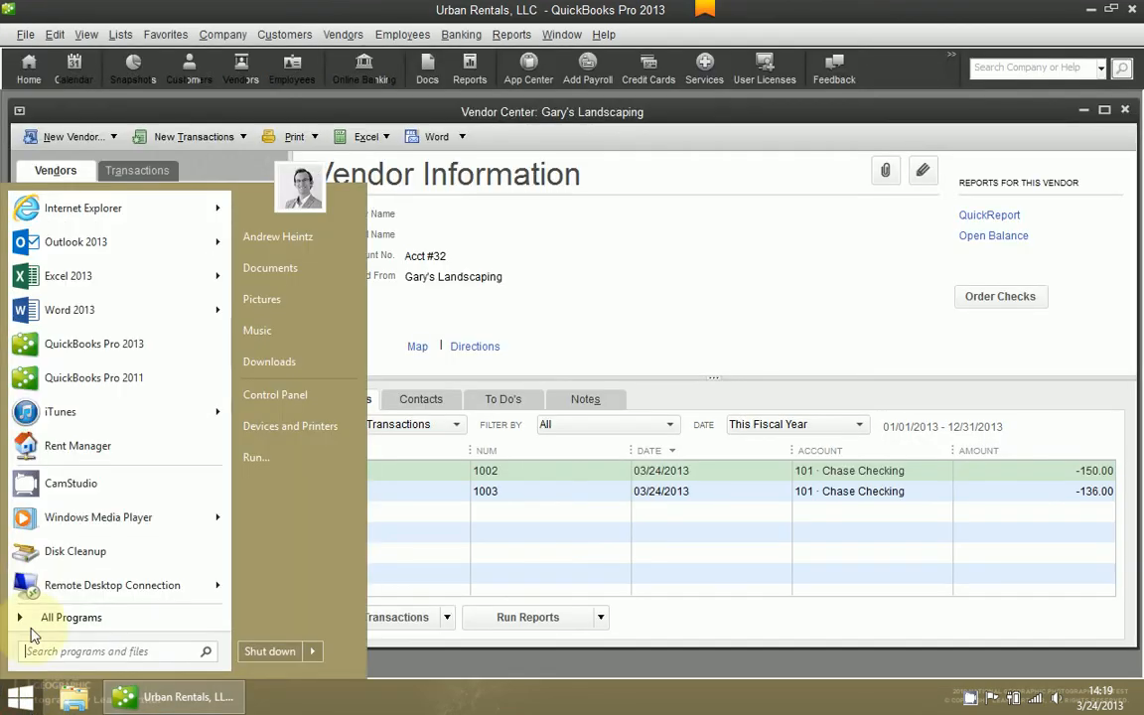
pyautogui.click(328, 693)
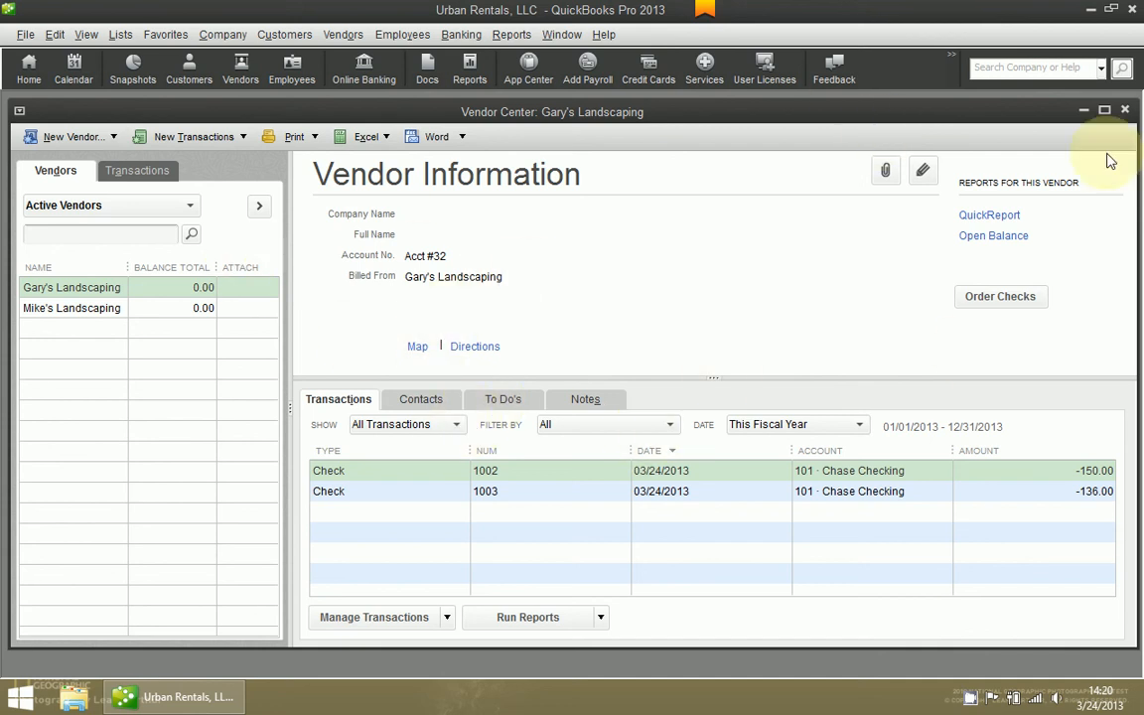
# - Minimize the Vendor Center and save this layout with the "Save current desktop" option in the Desktop View preferences
pyautogui.click(1086, 113)
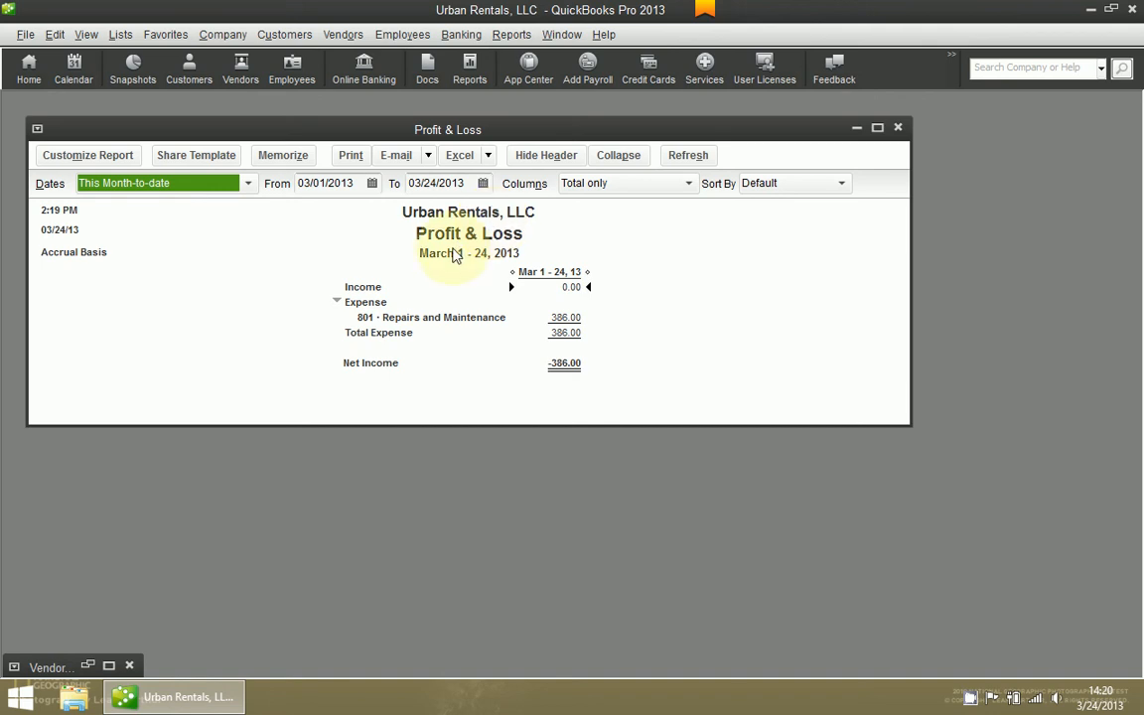
pyautogui.click(54, 34)
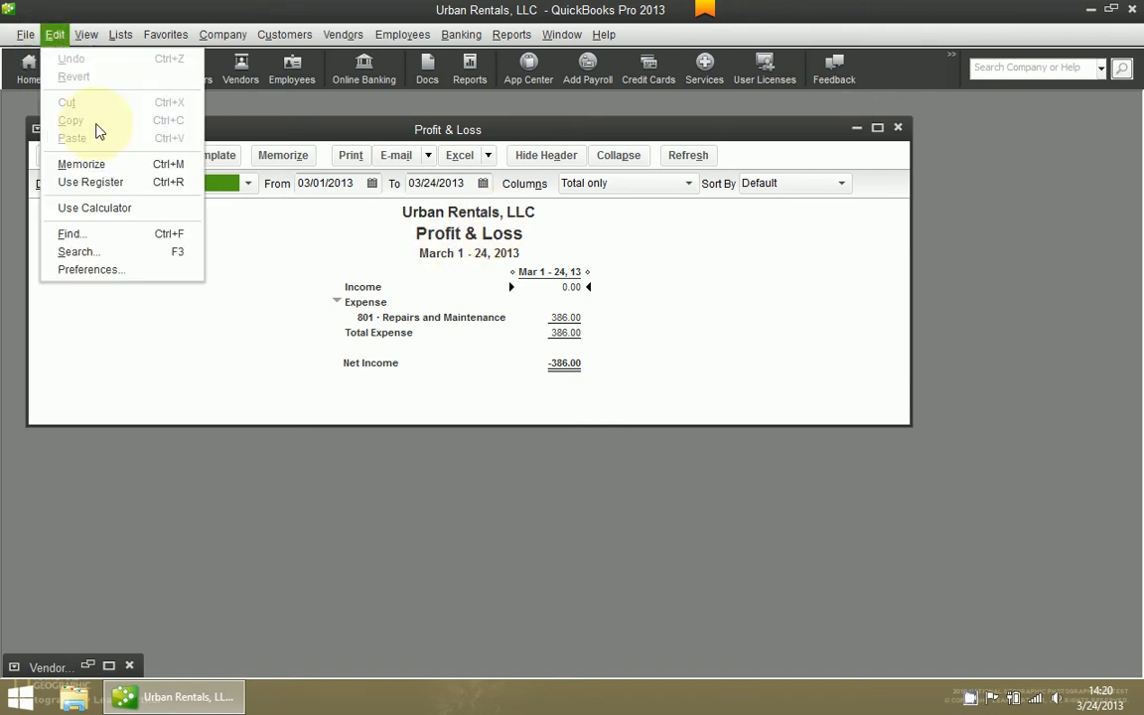
pyautogui.click(118, 278)
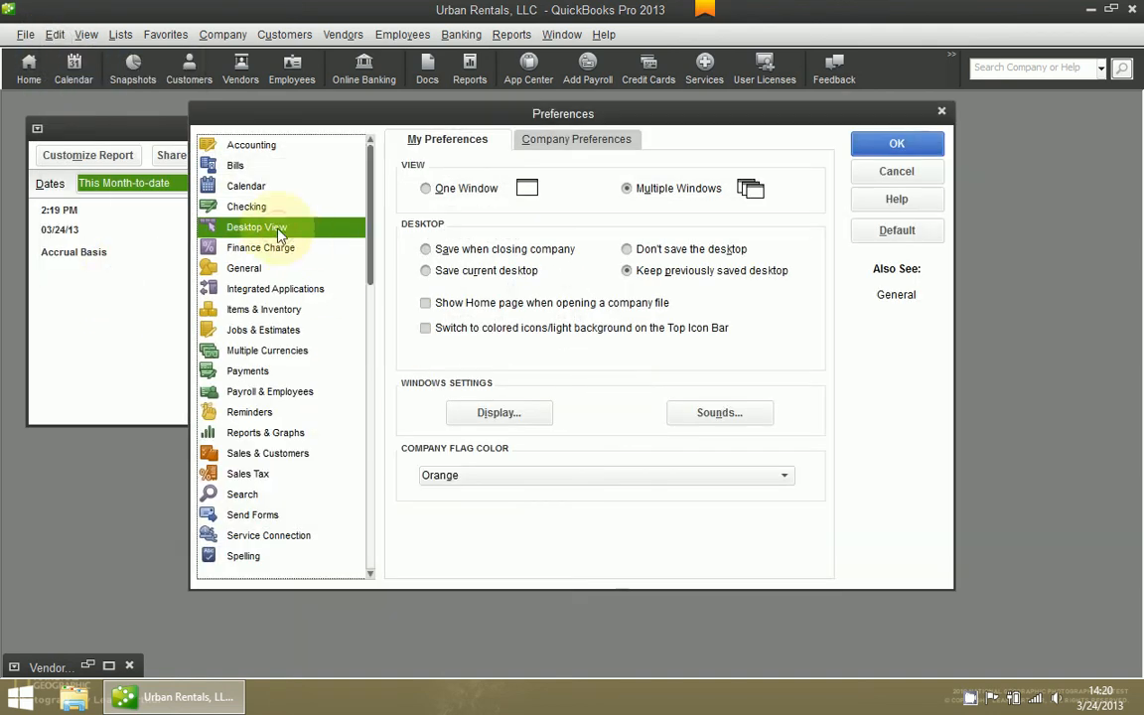
pyautogui.click(460, 140)
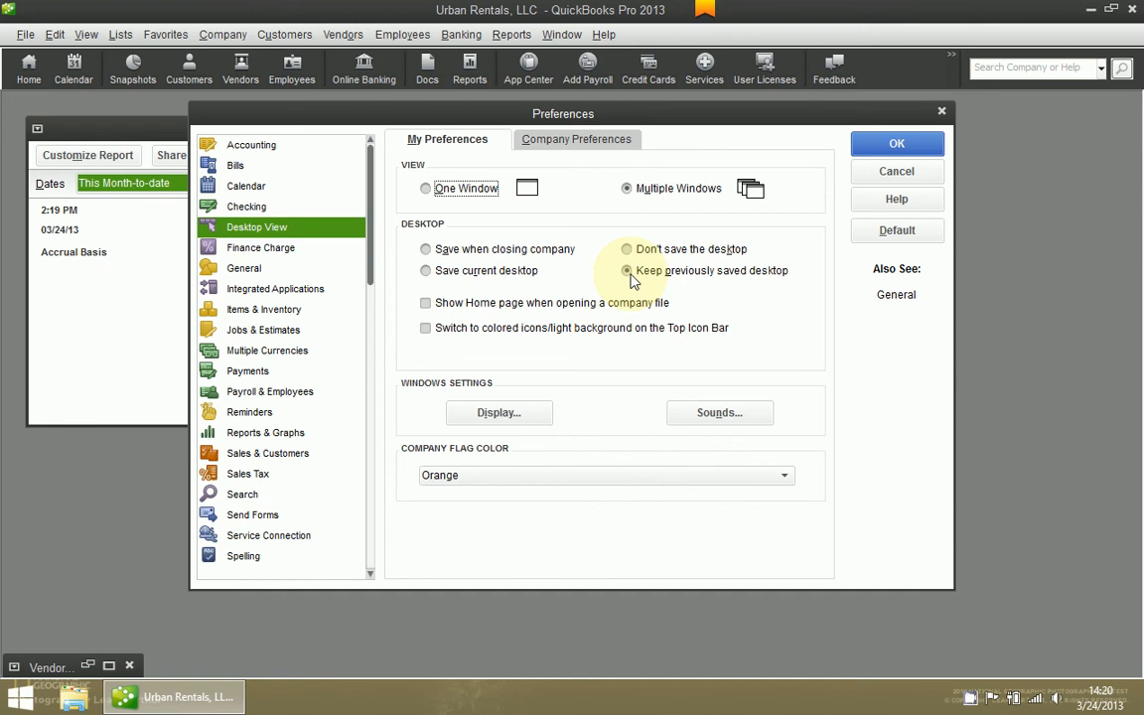
pyautogui.click(425, 281)
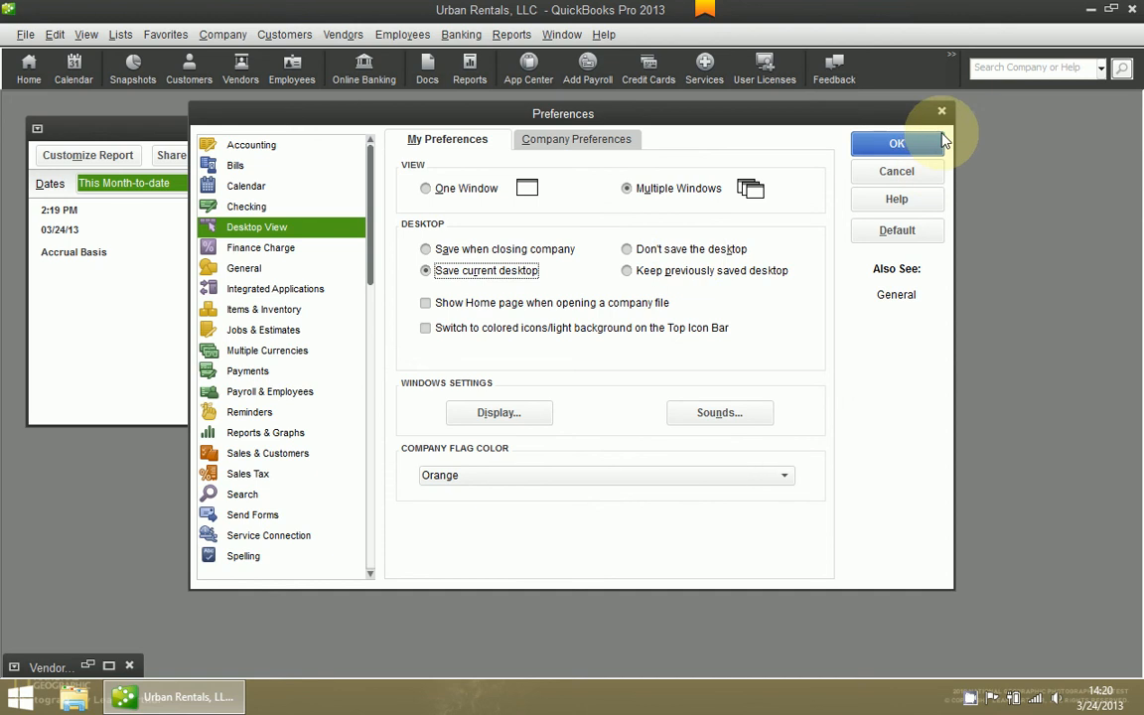
pyautogui.click(897, 147)
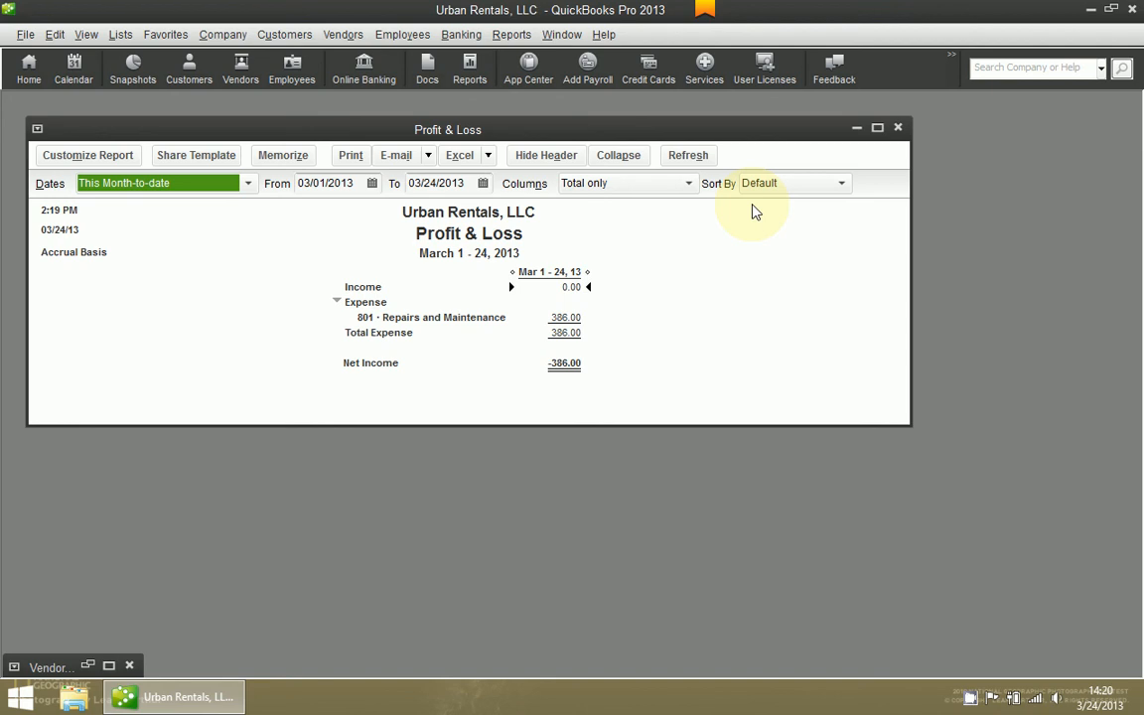
# - Check the desktop saving options in the Desktop View preferences and leave them without making changes
pyautogui.click(55, 40)
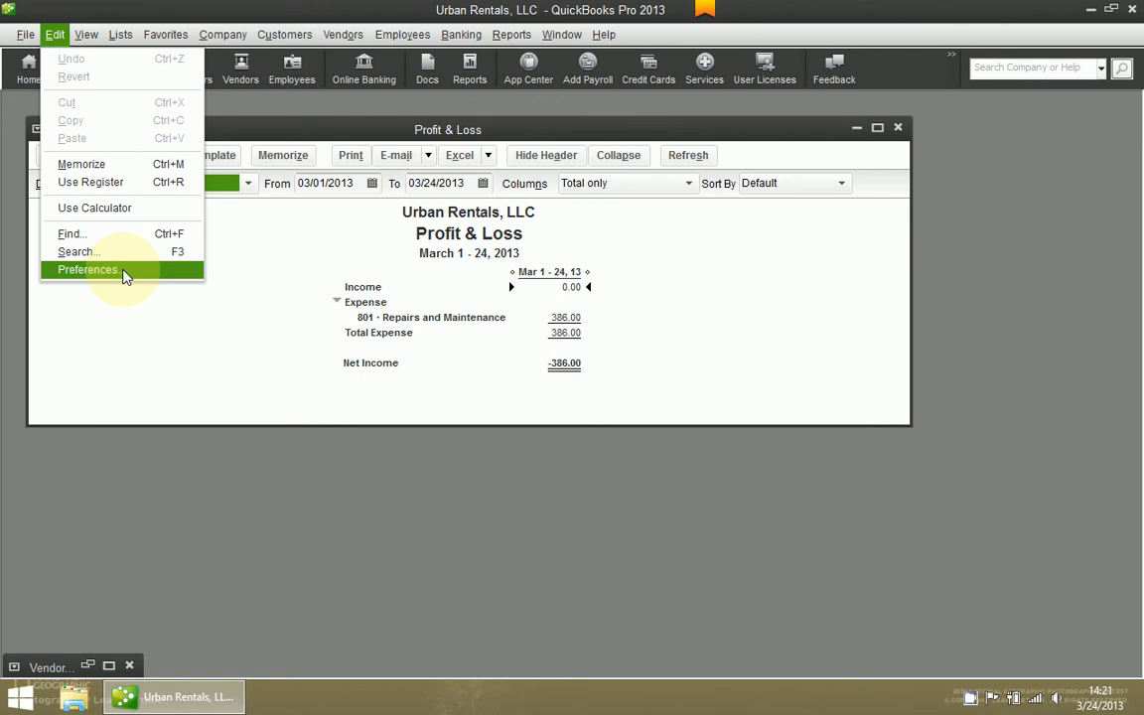
pyautogui.click(87, 270)
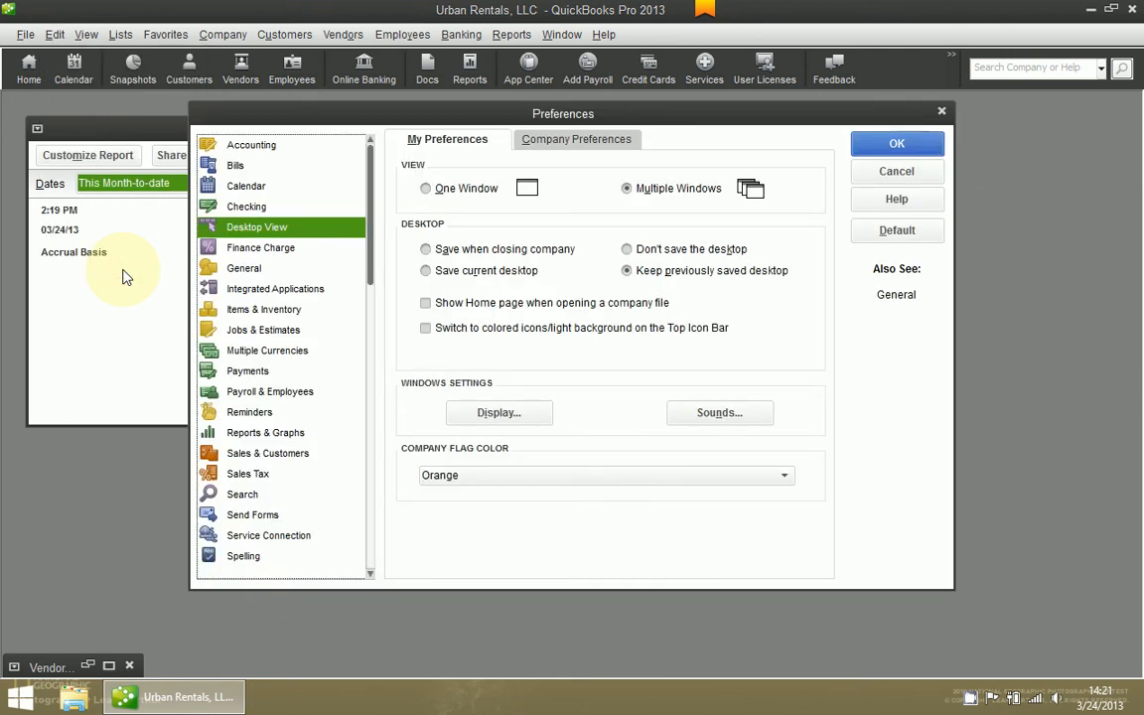
pyautogui.click(896, 171)
# - Close the Profit & Loss report and the Vendor Center, and open the Chart of Accounts
pyautogui.click(898, 127)
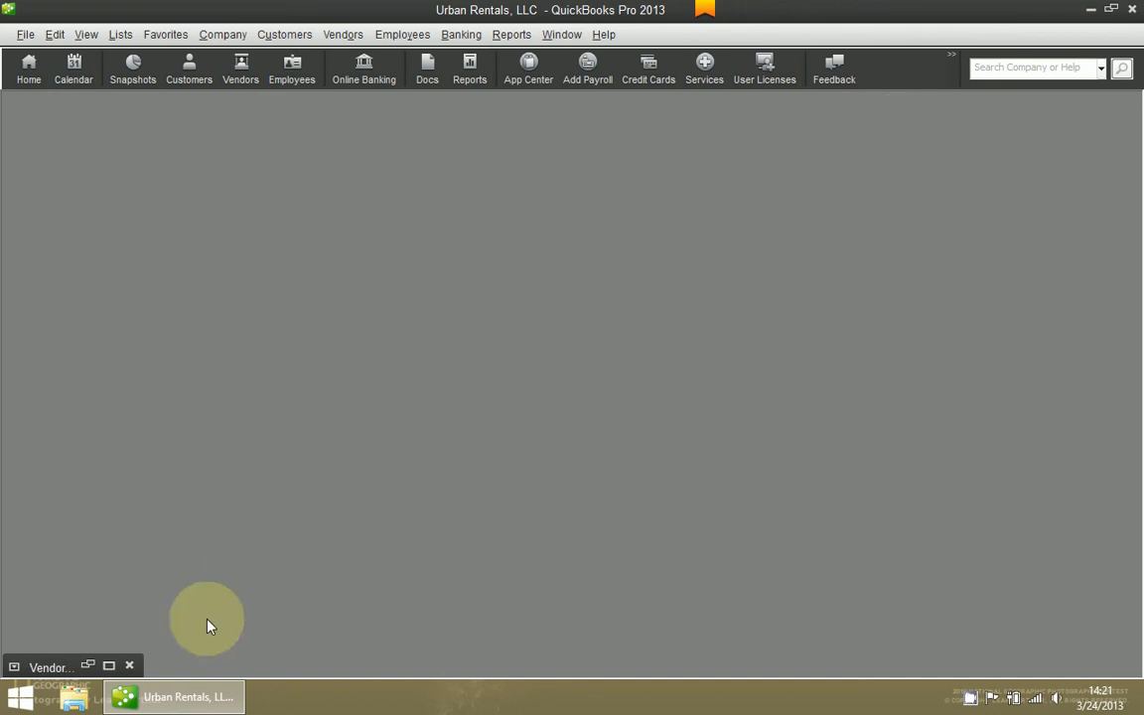
pyautogui.click(110, 665)
pyautogui.press('Escape')
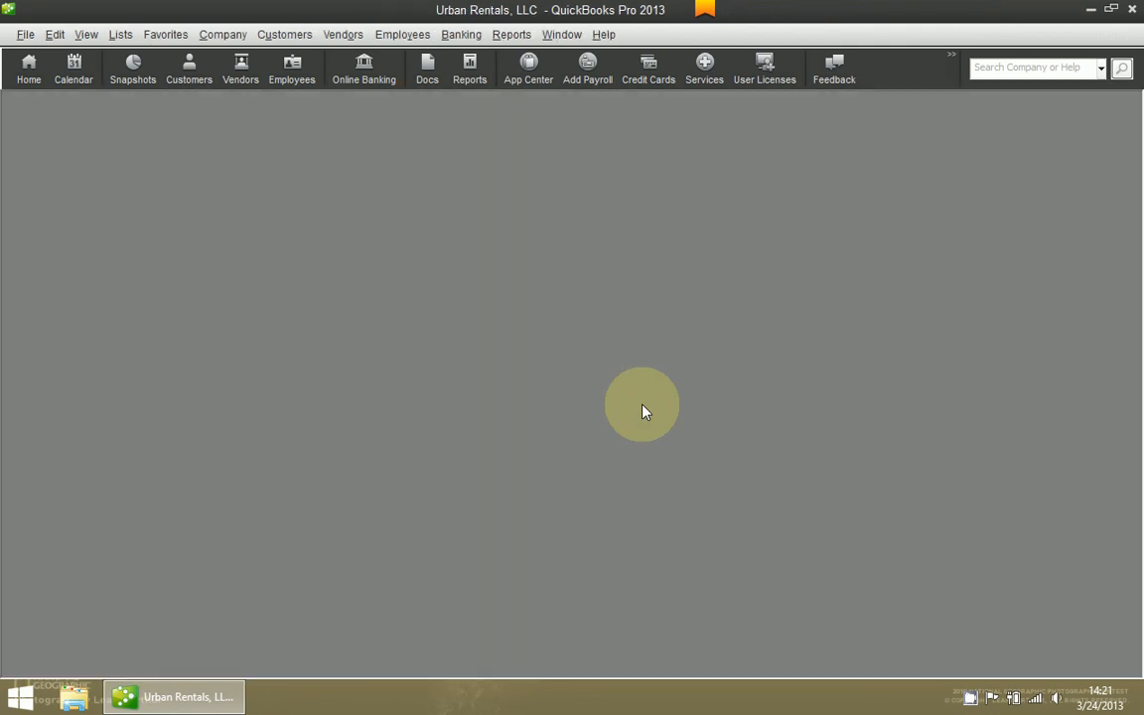
pyautogui.hotkey('ctrl', 'a')
pyautogui.click(440, 179)
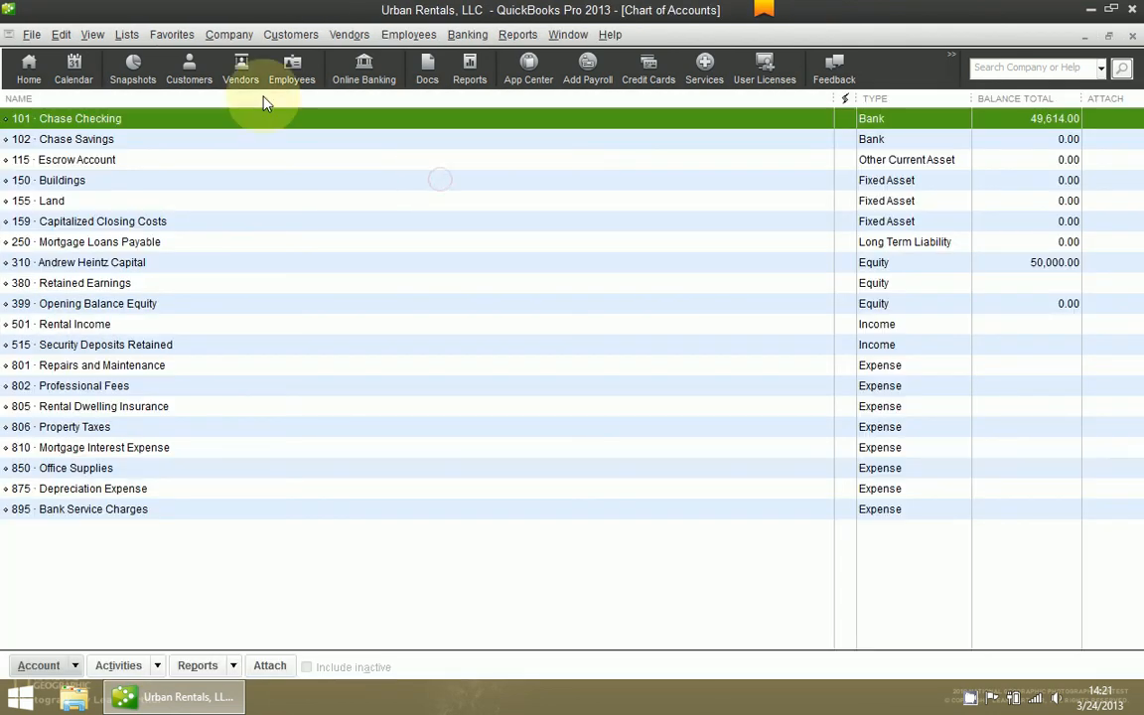
# - Set the Desktop View preferences to "Save current desktop" with only the Chart of Accounts open
pyautogui.click(60, 34)
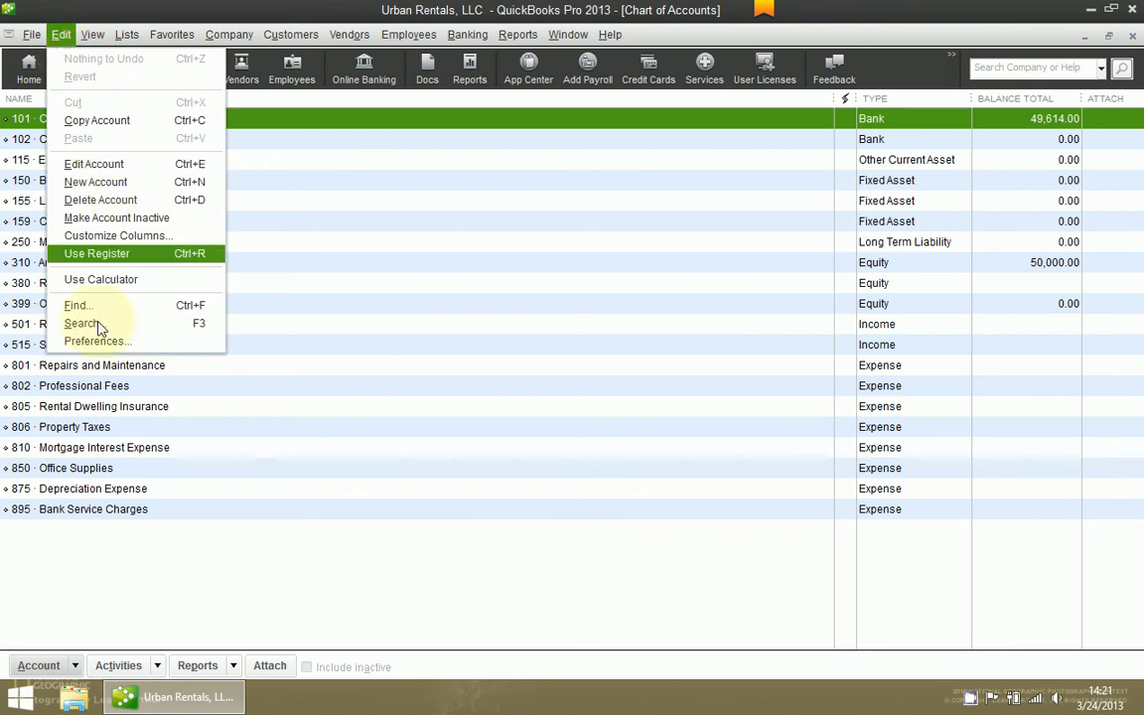
pyautogui.click(92, 340)
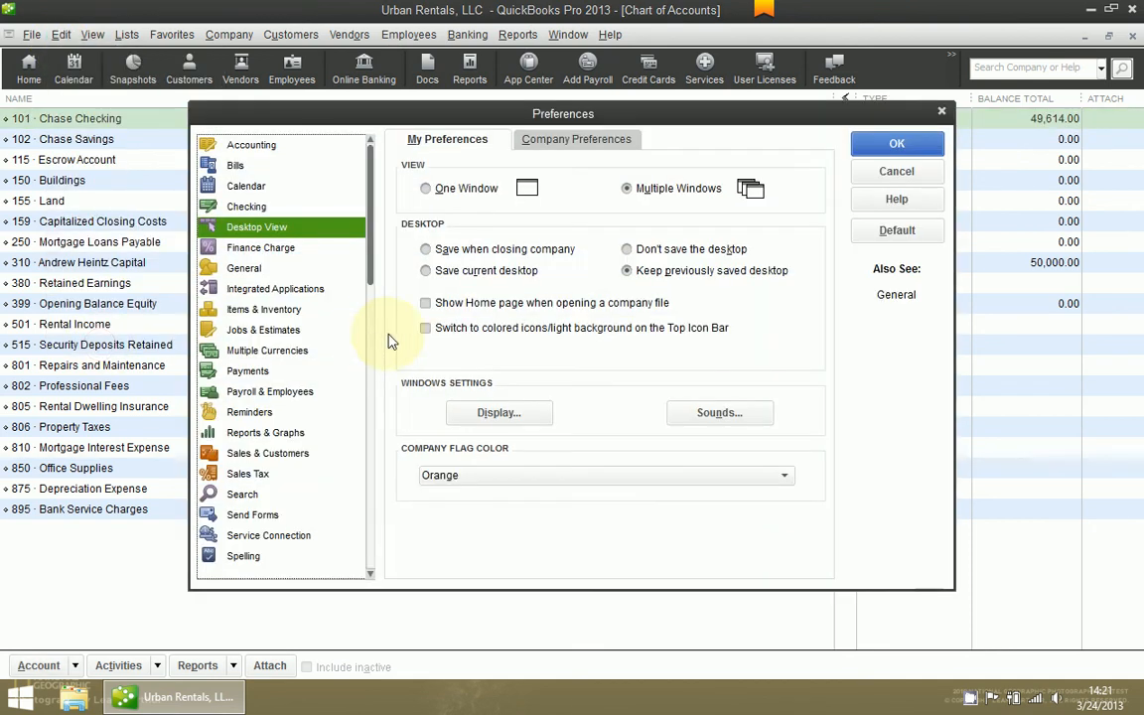
pyautogui.click(425, 140)
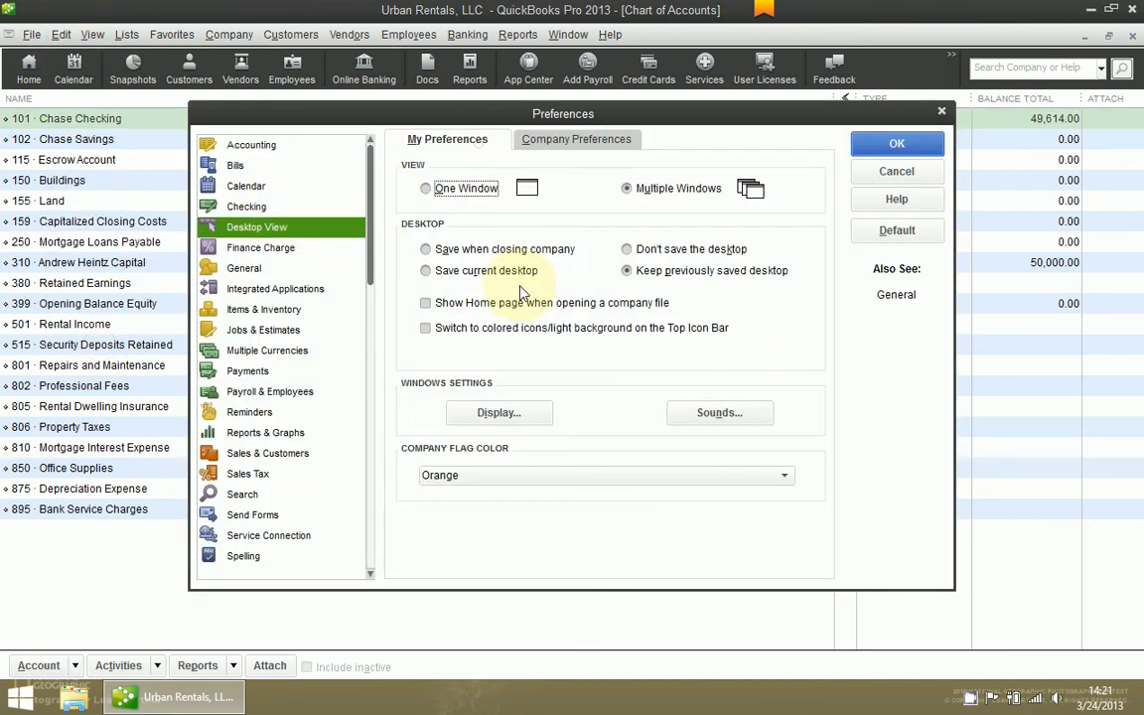
pyautogui.click(427, 270)
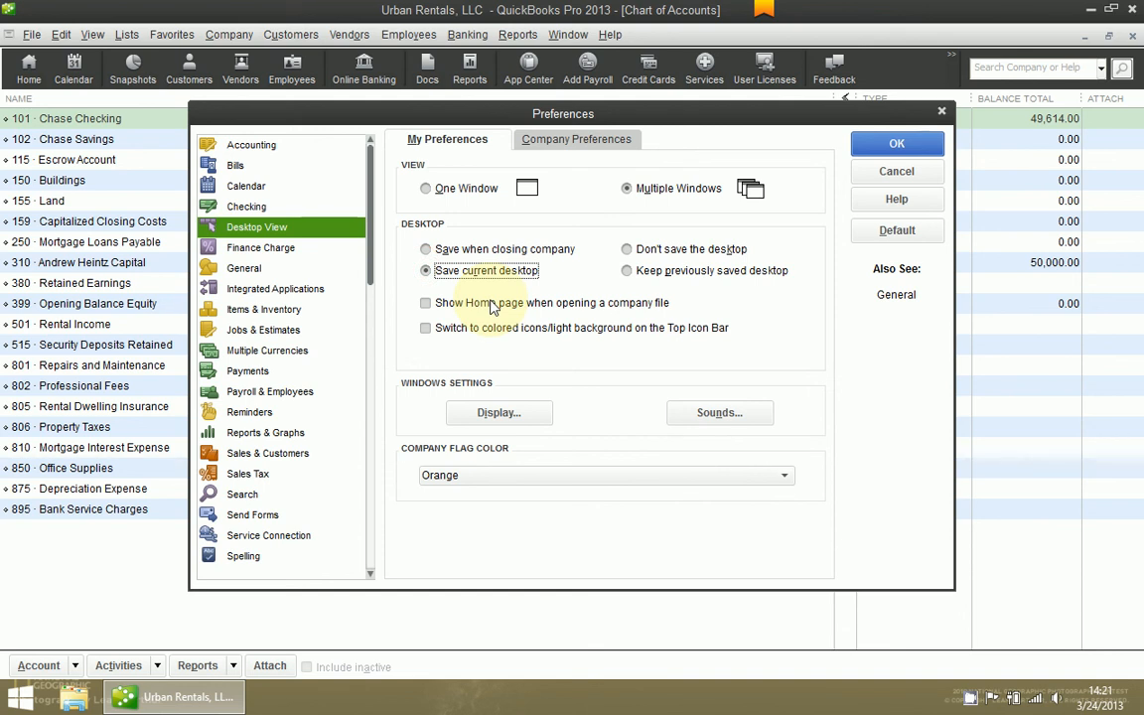
pyautogui.click(884, 145)
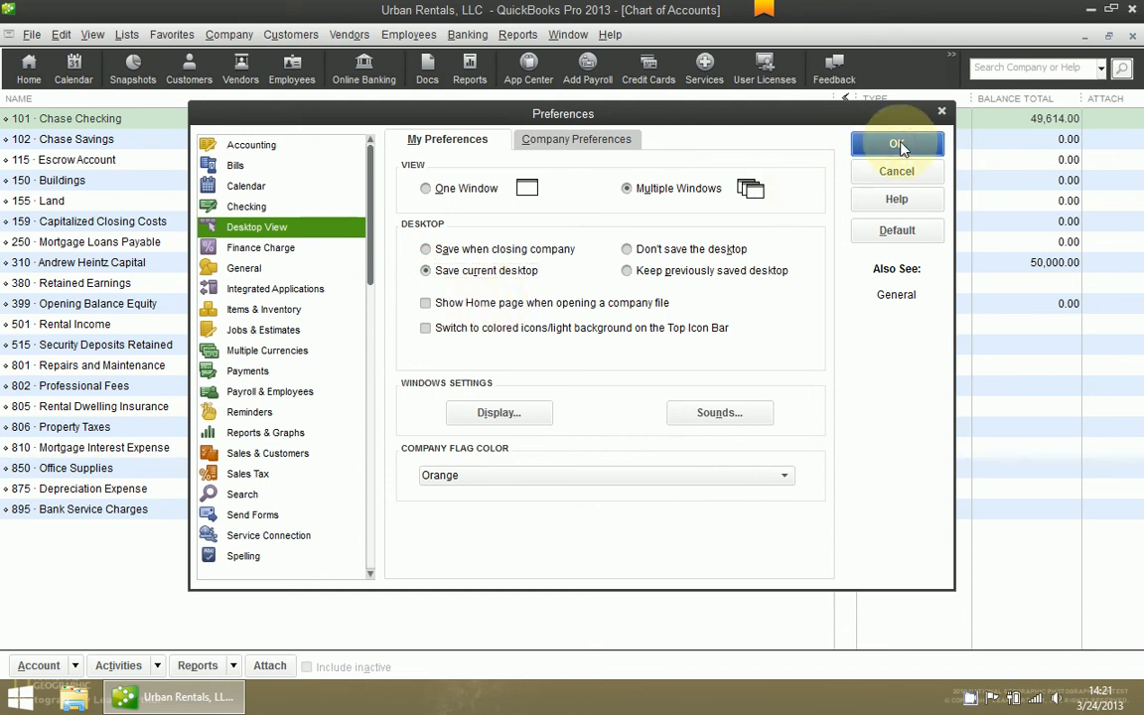
# - Close the Chart of Accounts and restart QuickBooks Pro 2013
pyautogui.press('Escape')
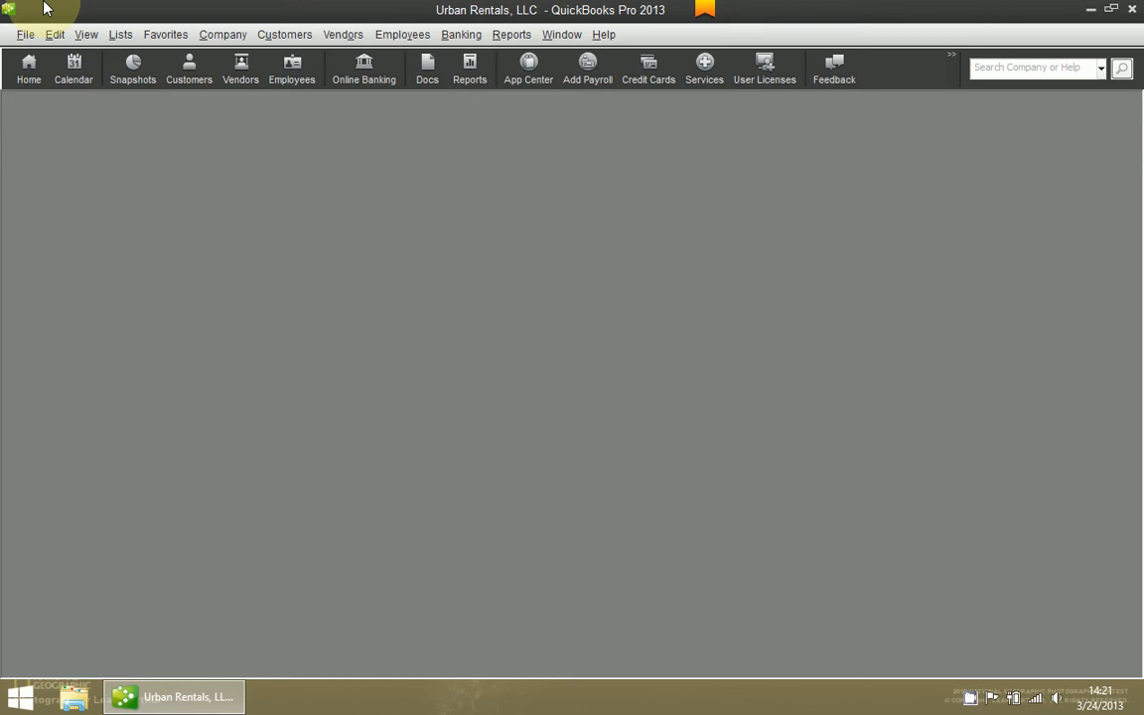
pyautogui.click(25, 34)
pyautogui.click(151, 429)
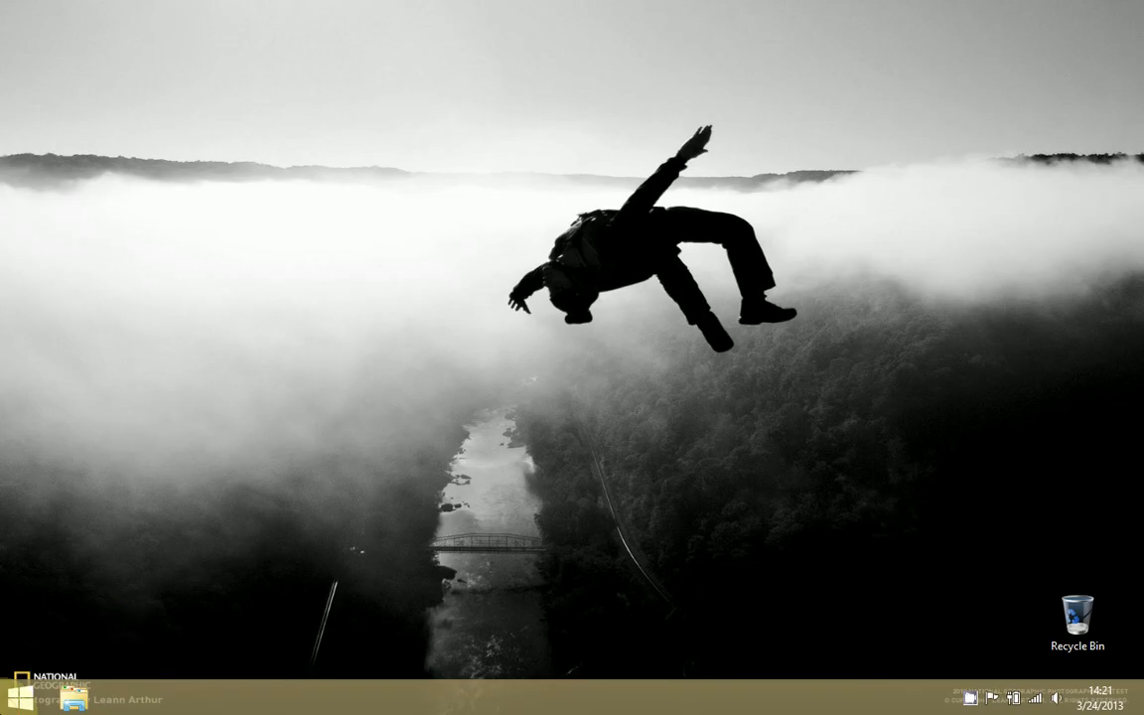
pyautogui.press('super')
pyautogui.click(137, 343)
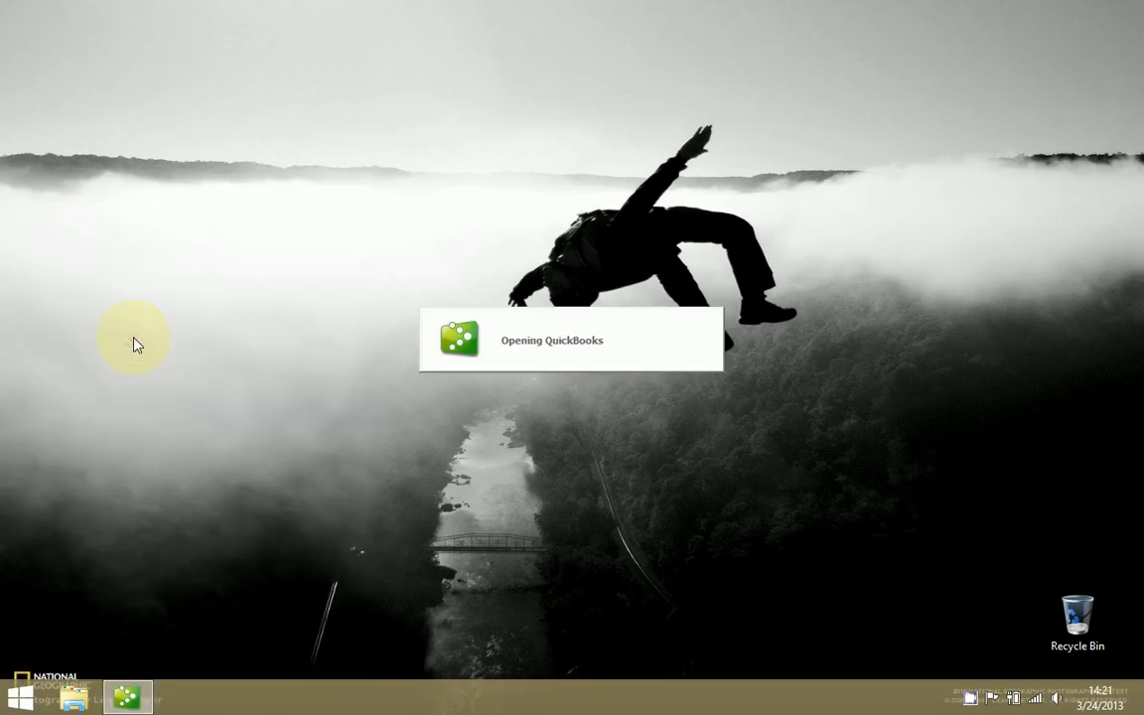